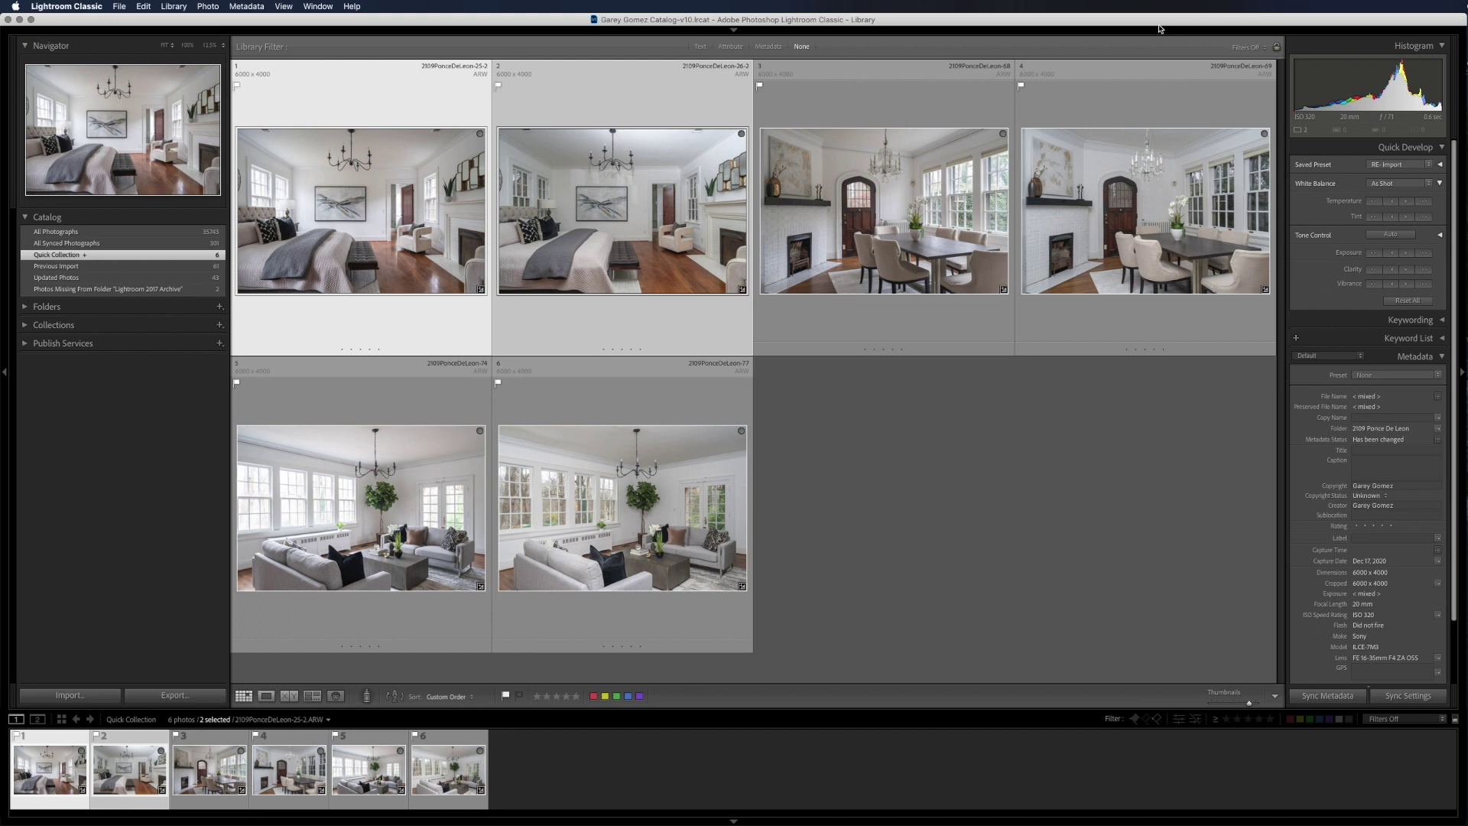
# Step: Send the selected photos to Edit In > Open as Layers in Photoshop, show the module picker, and switch to System Preferences
pyautogui.rightClick(147, 740)
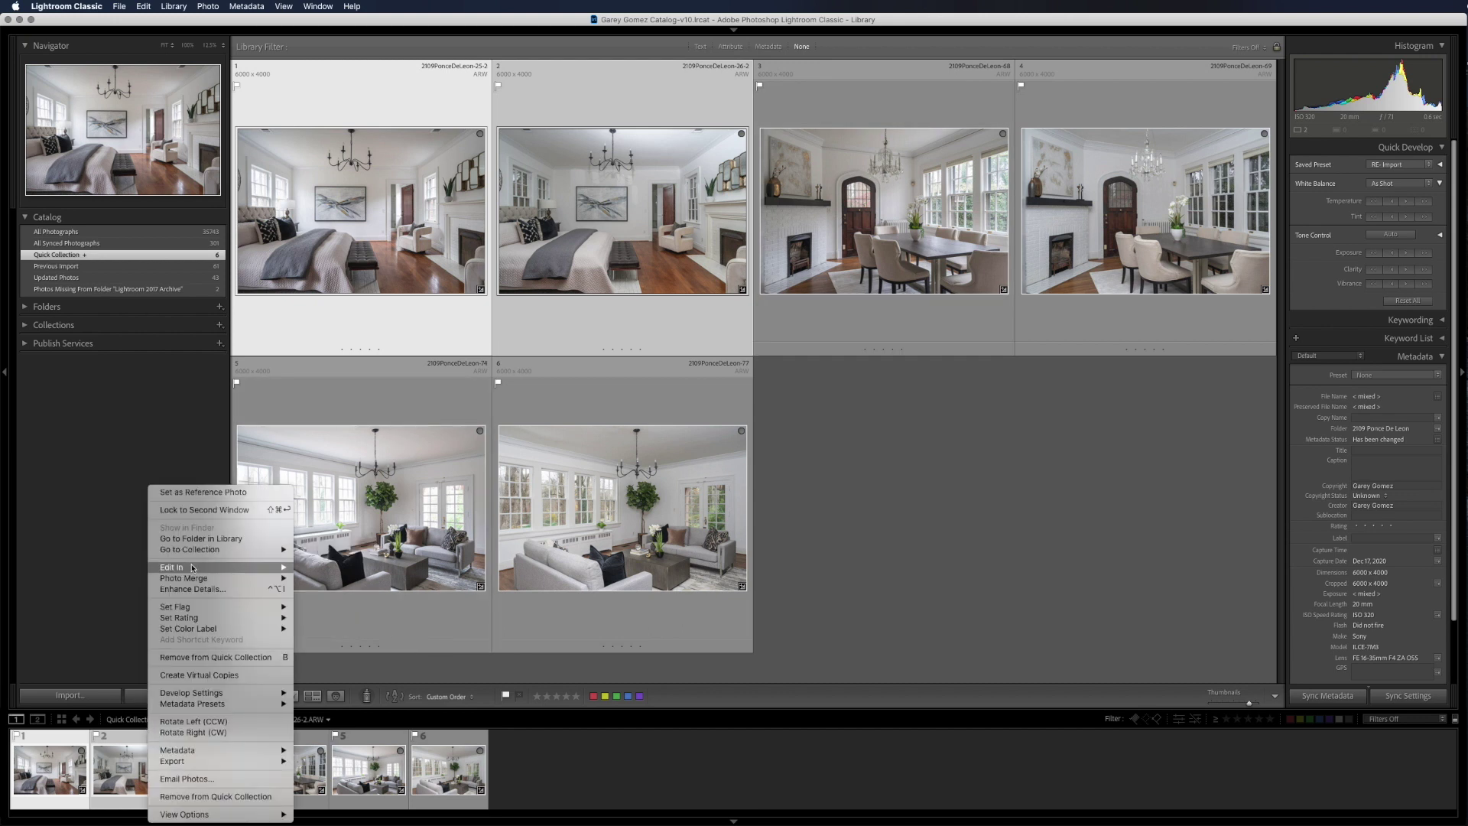
pyautogui.moveTo(194, 569)
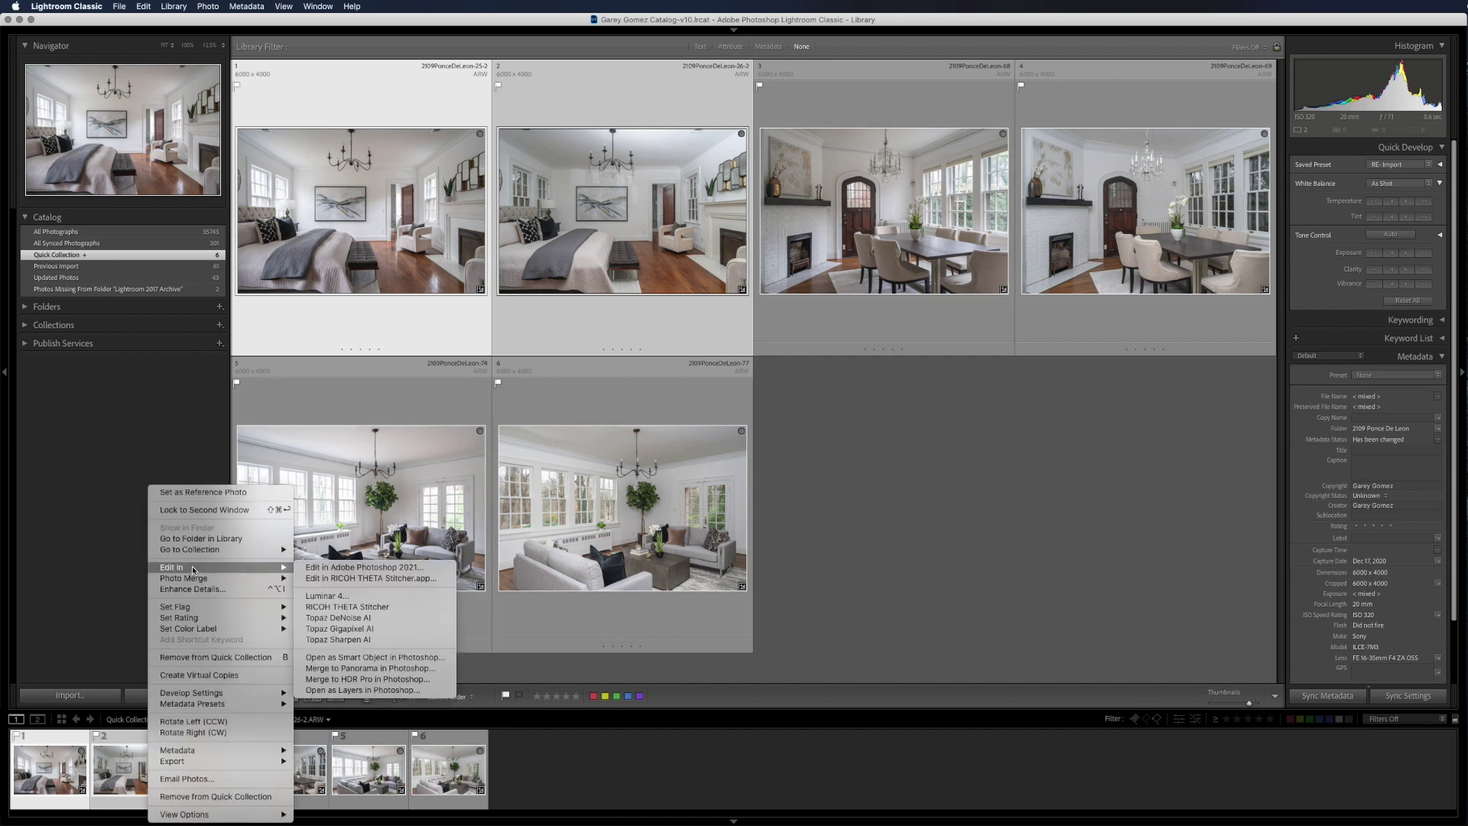
pyautogui.click(348, 691)
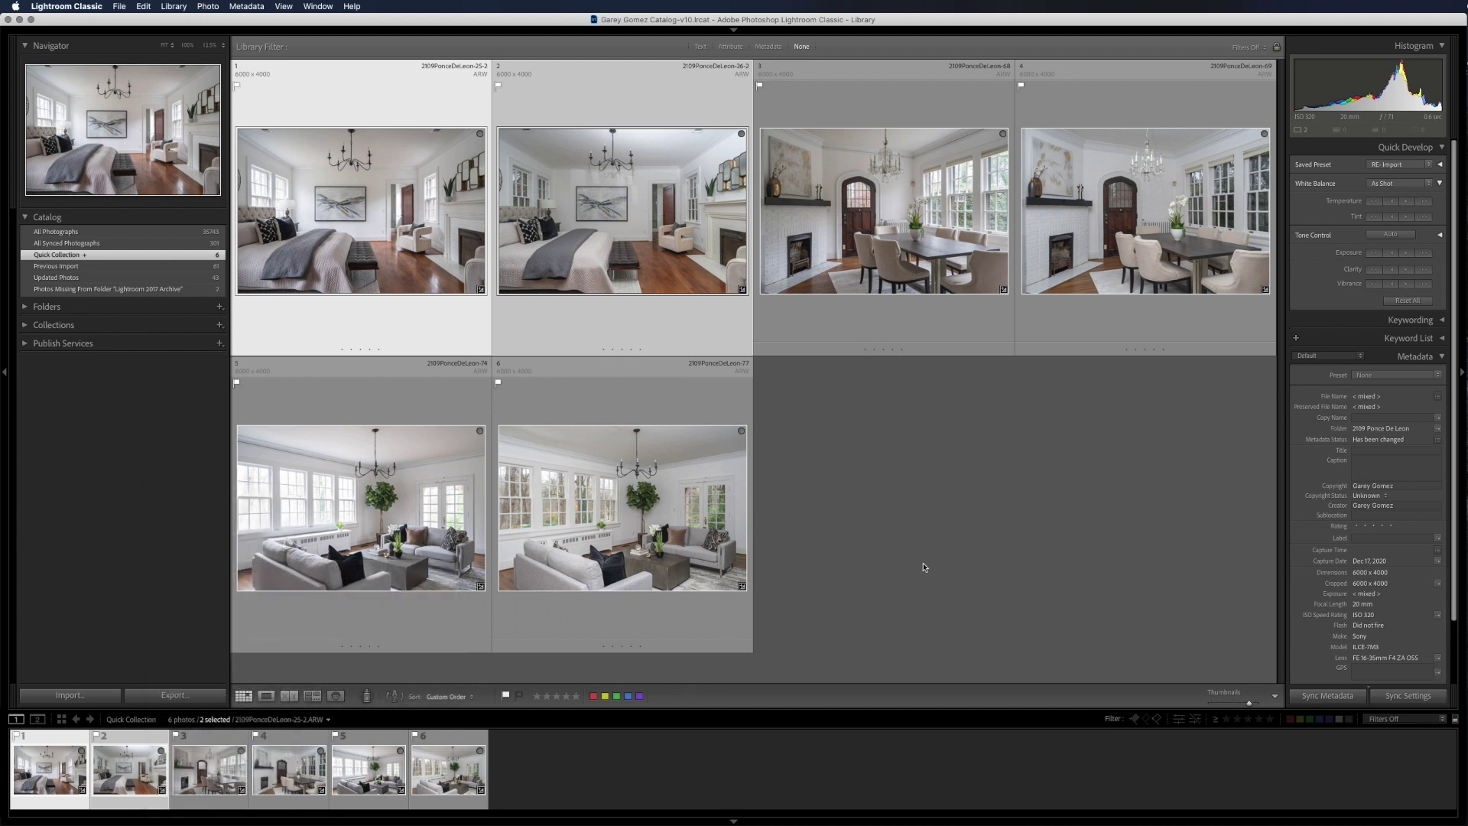
pyautogui.click(735, 31)
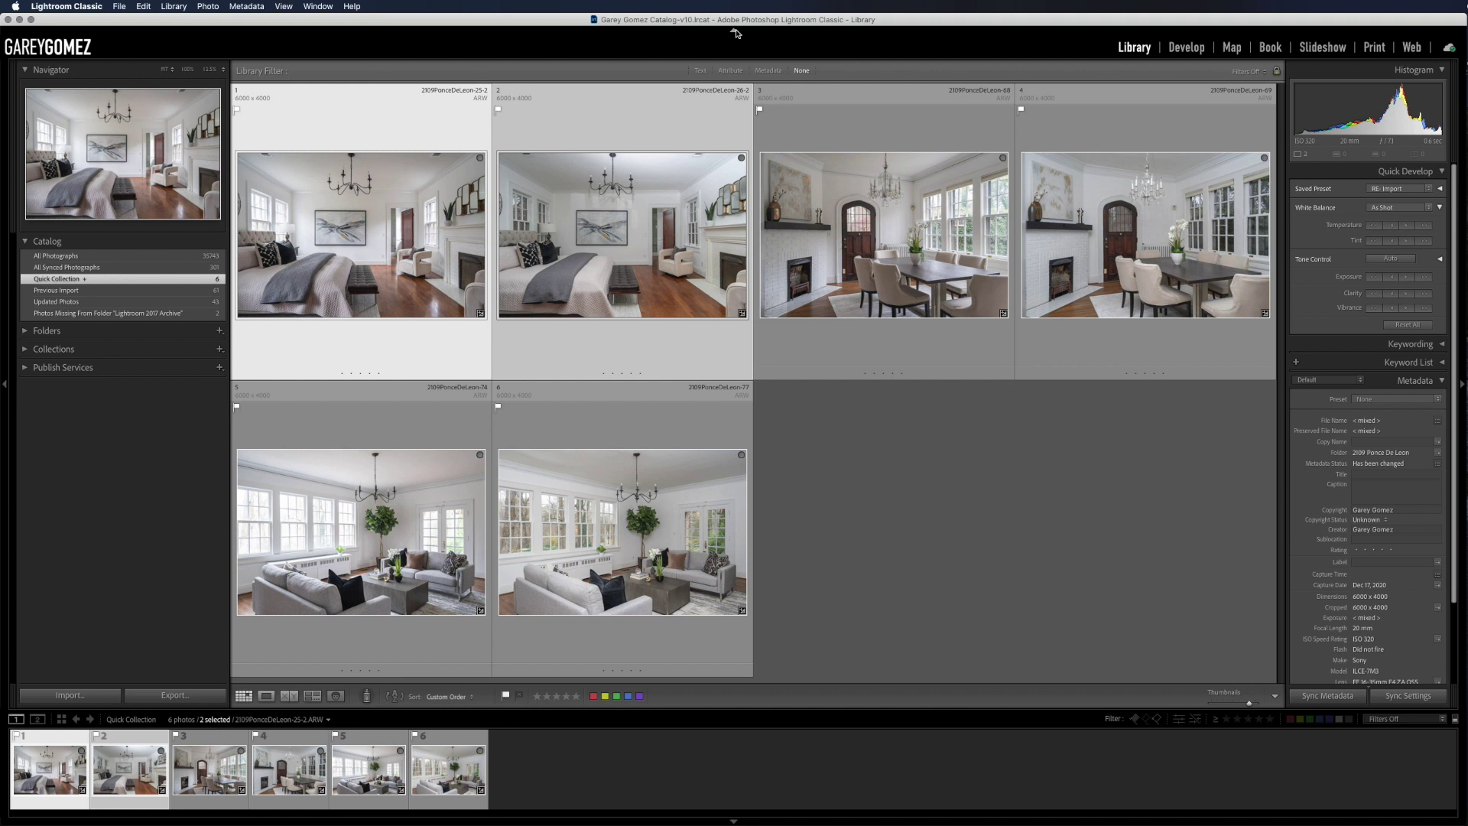
pyautogui.press('super+Tab')
pyautogui.press('super+Tab')
pyautogui.press('super+Tab')
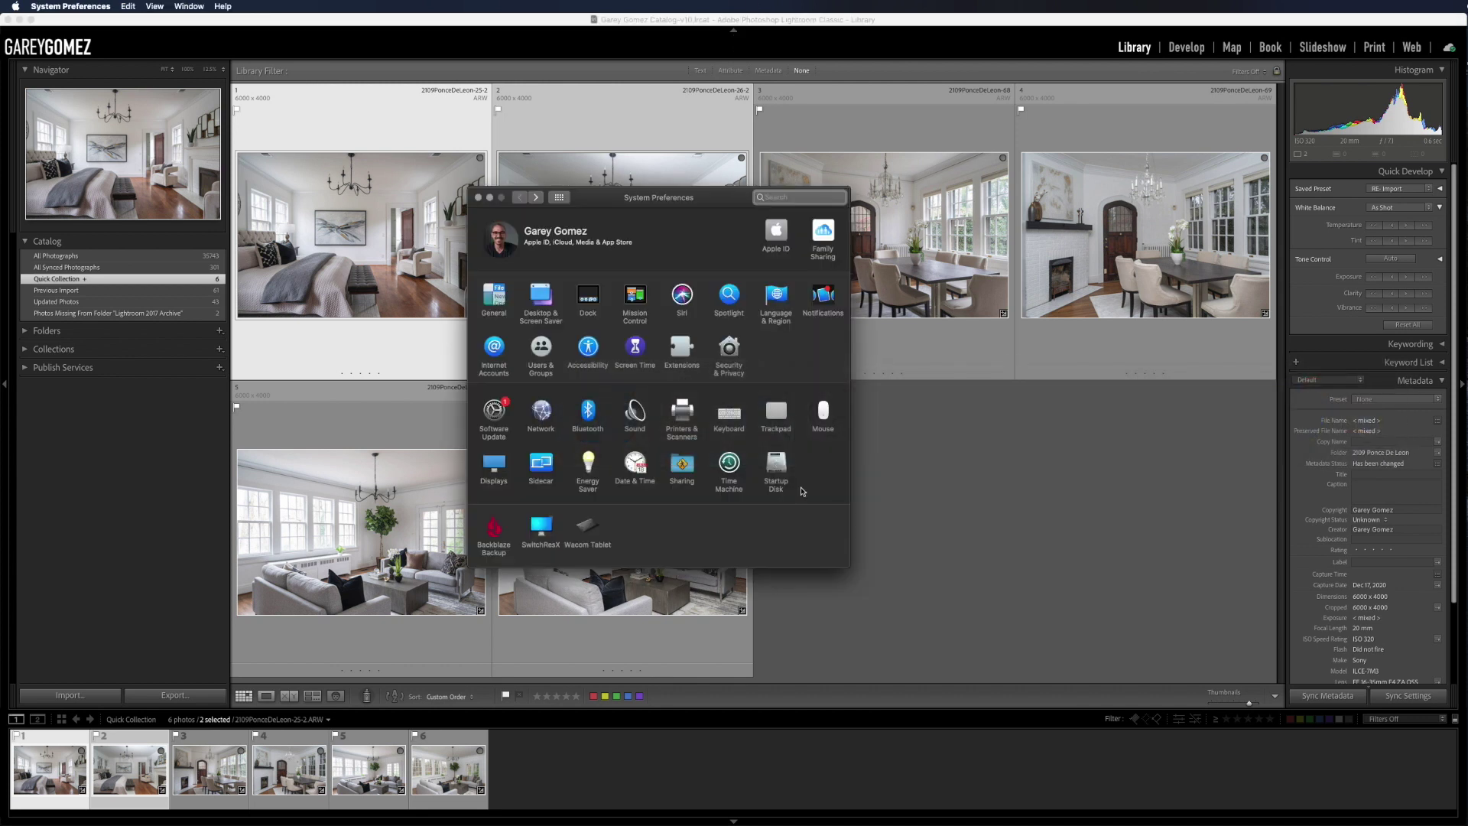
# Step: Delete the existing Adobe Lightroom Classic entry under Keyboard > Shortcuts > App Shortcuts
pyautogui.click(729, 415)
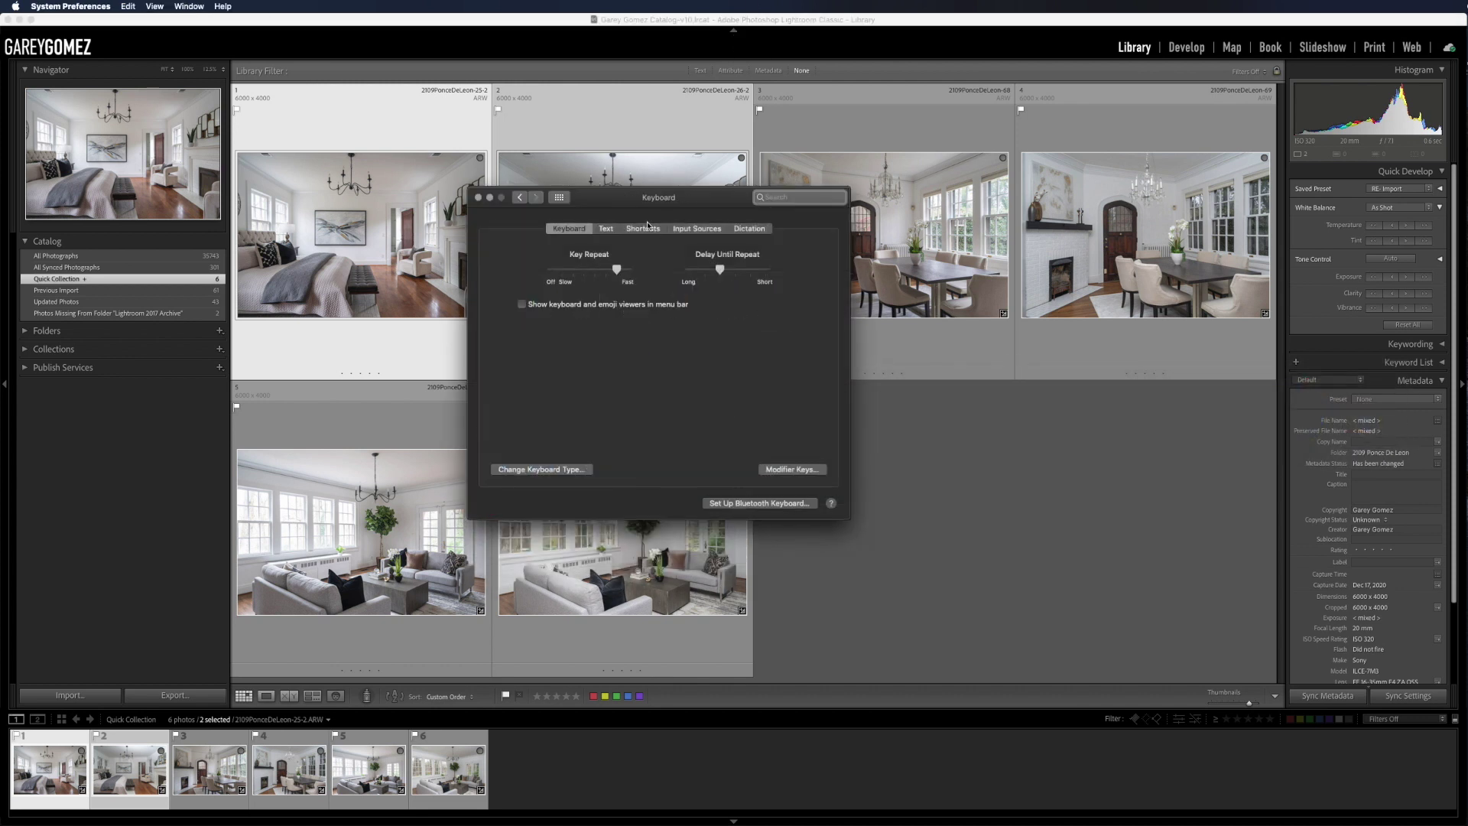
pyautogui.click(644, 230)
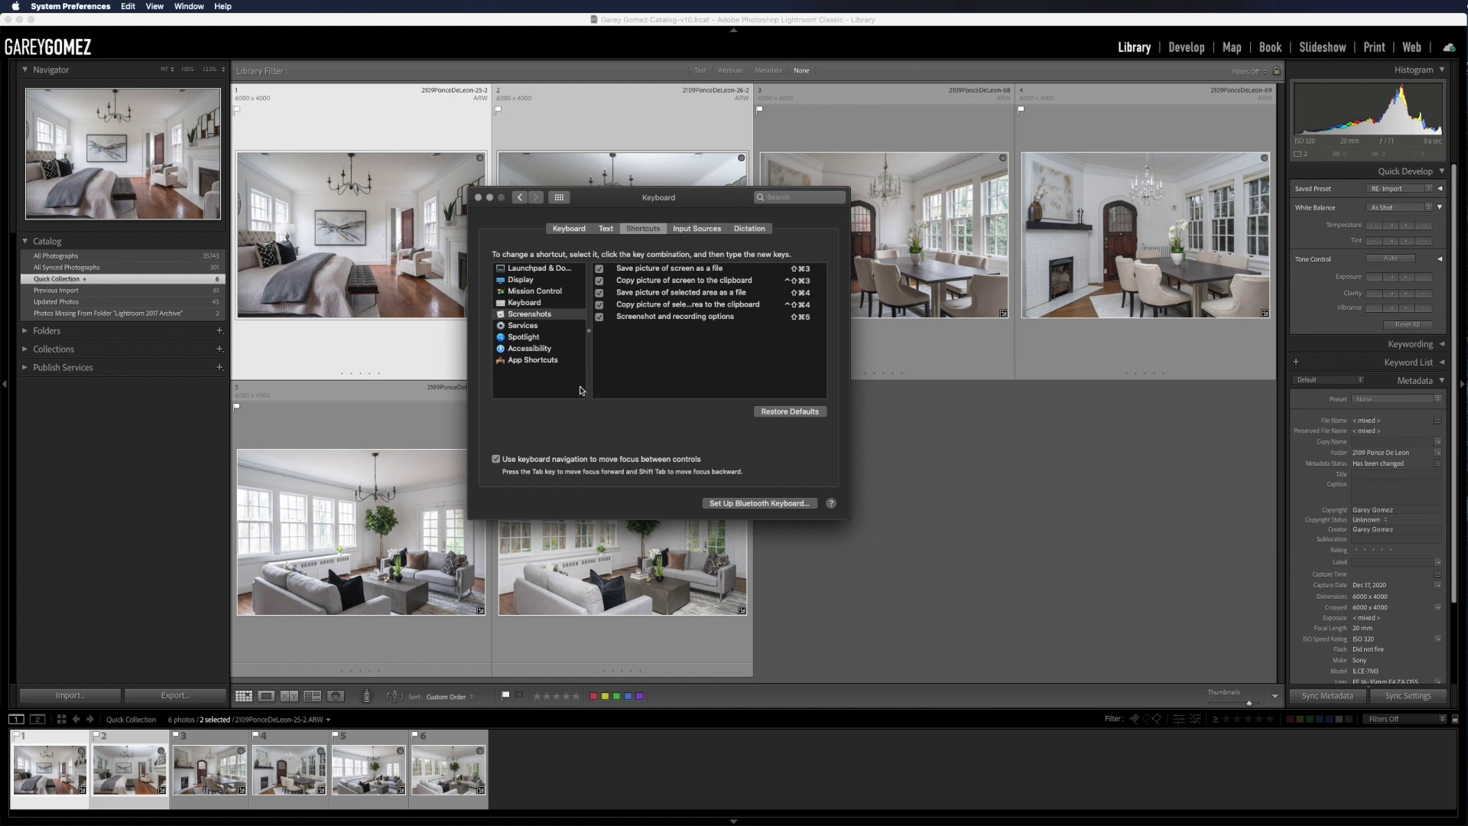
pyautogui.click(518, 363)
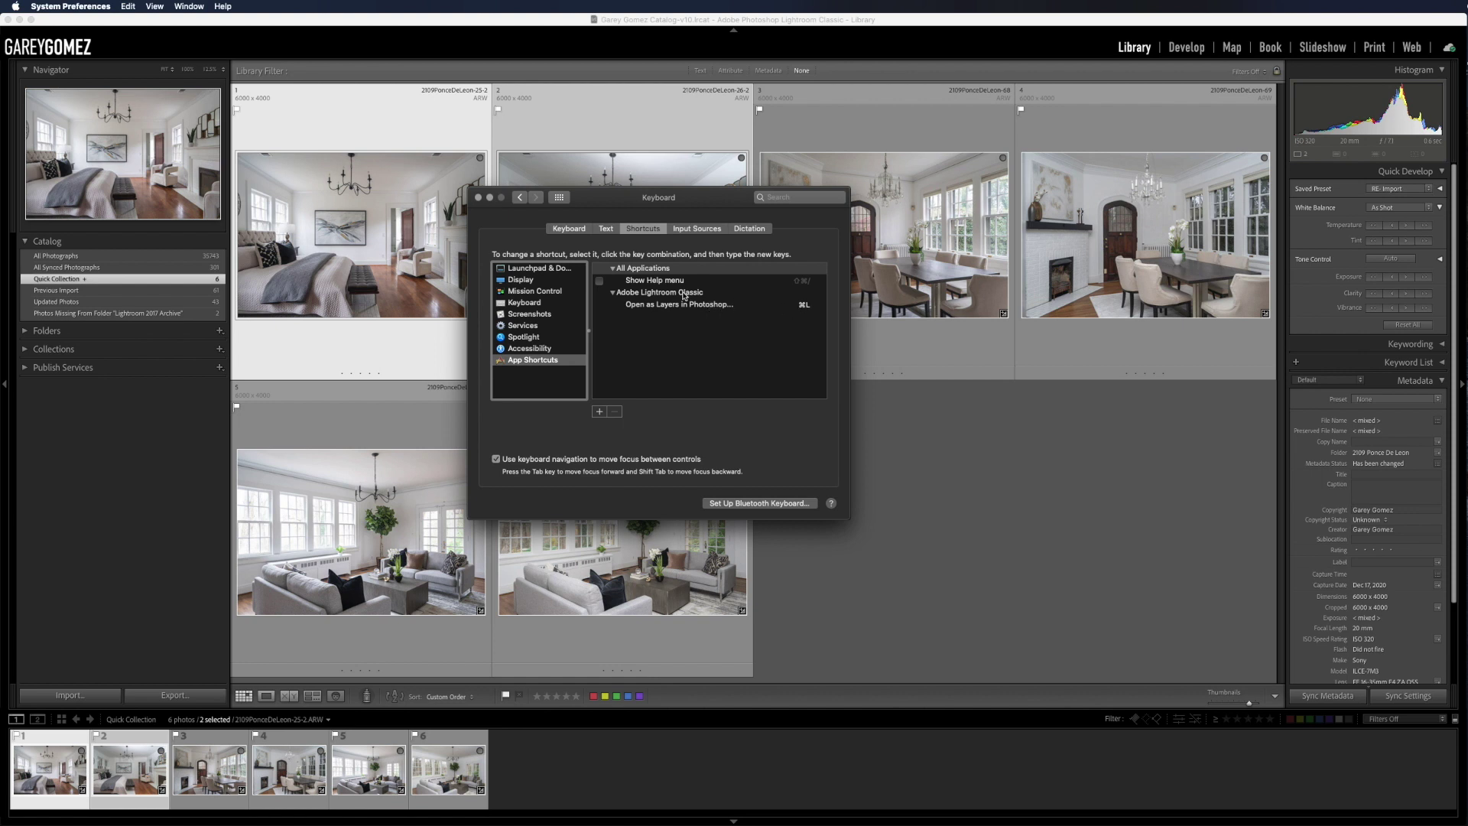
pyautogui.click(631, 376)
pyautogui.click(615, 413)
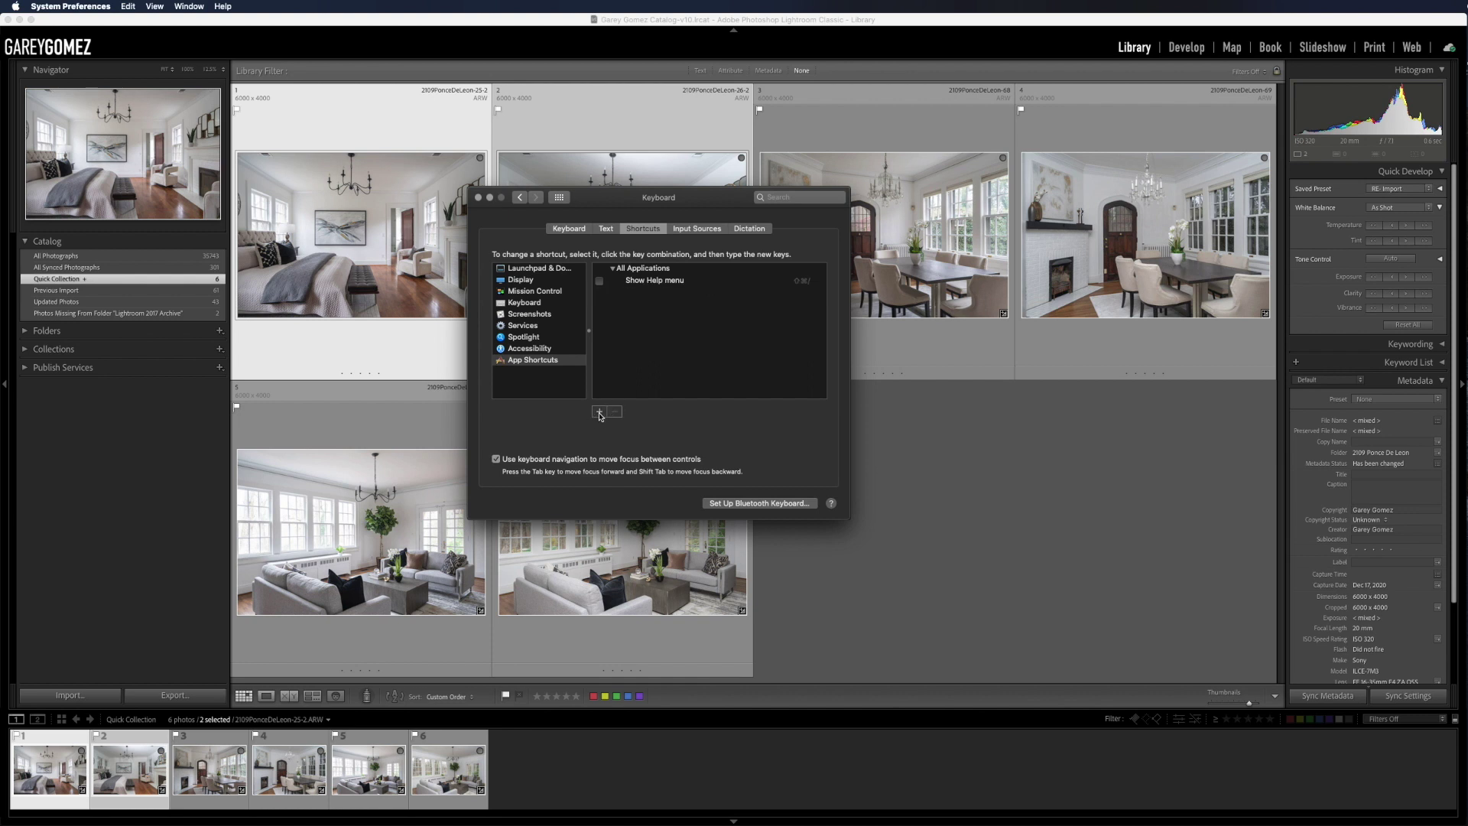
# Step: Add a new app shortcut for Adobe Lightroom Classic, chosen via Other… in Applications, and return to Lightroom
pyautogui.click(599, 413)
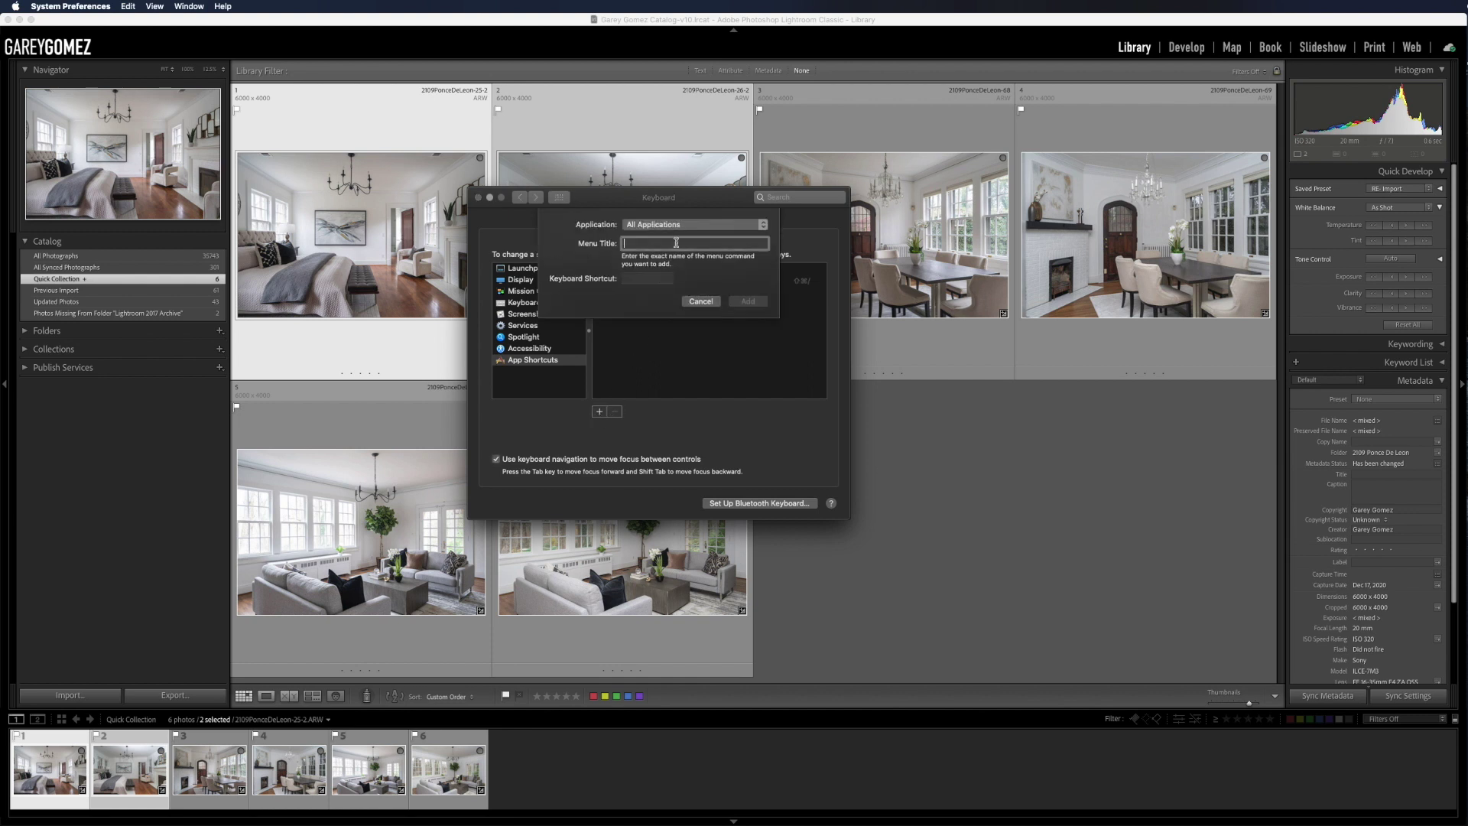
pyautogui.click(689, 226)
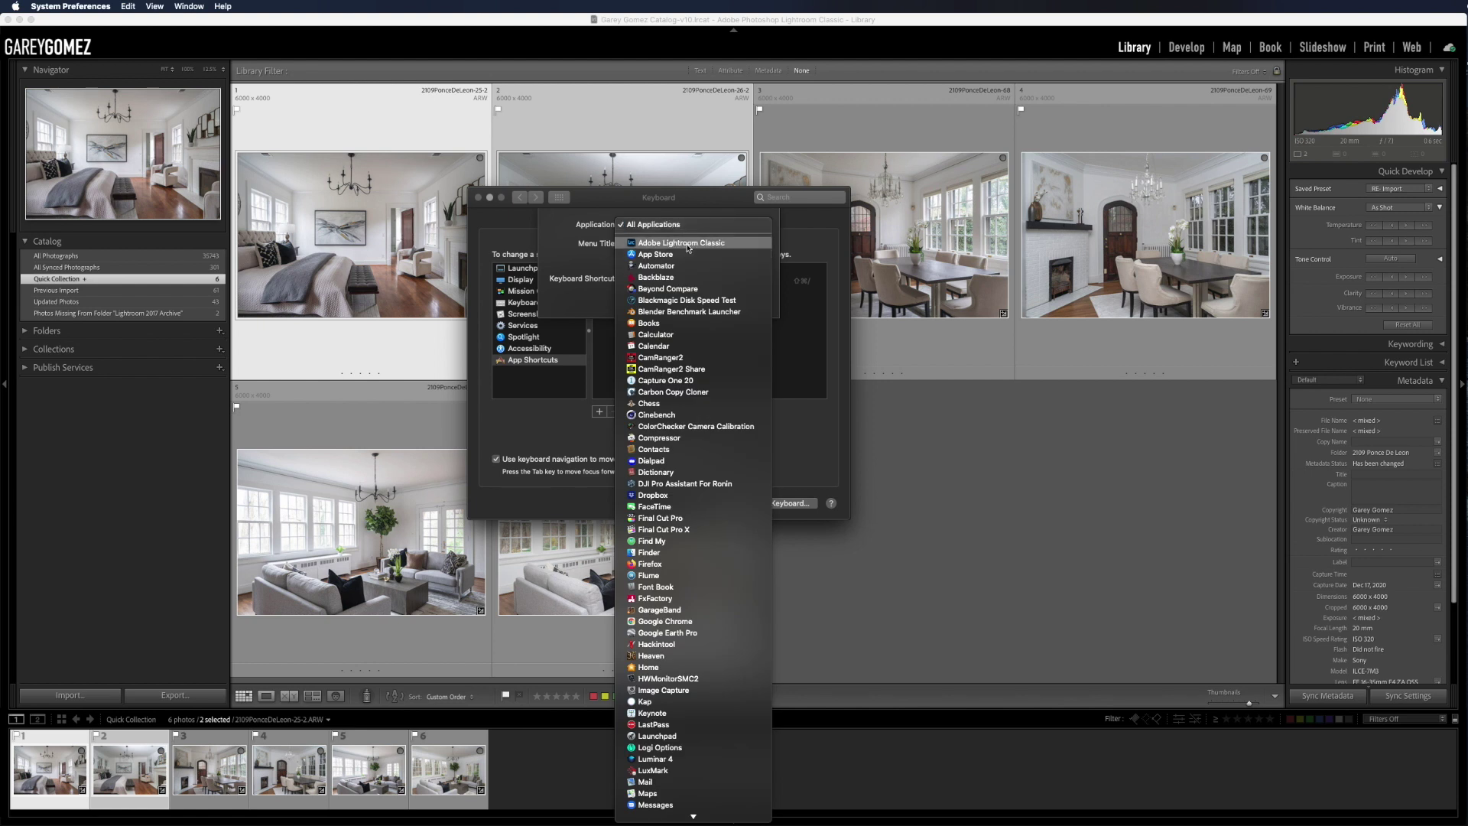
pyautogui.scroll(-10, 699, 748)
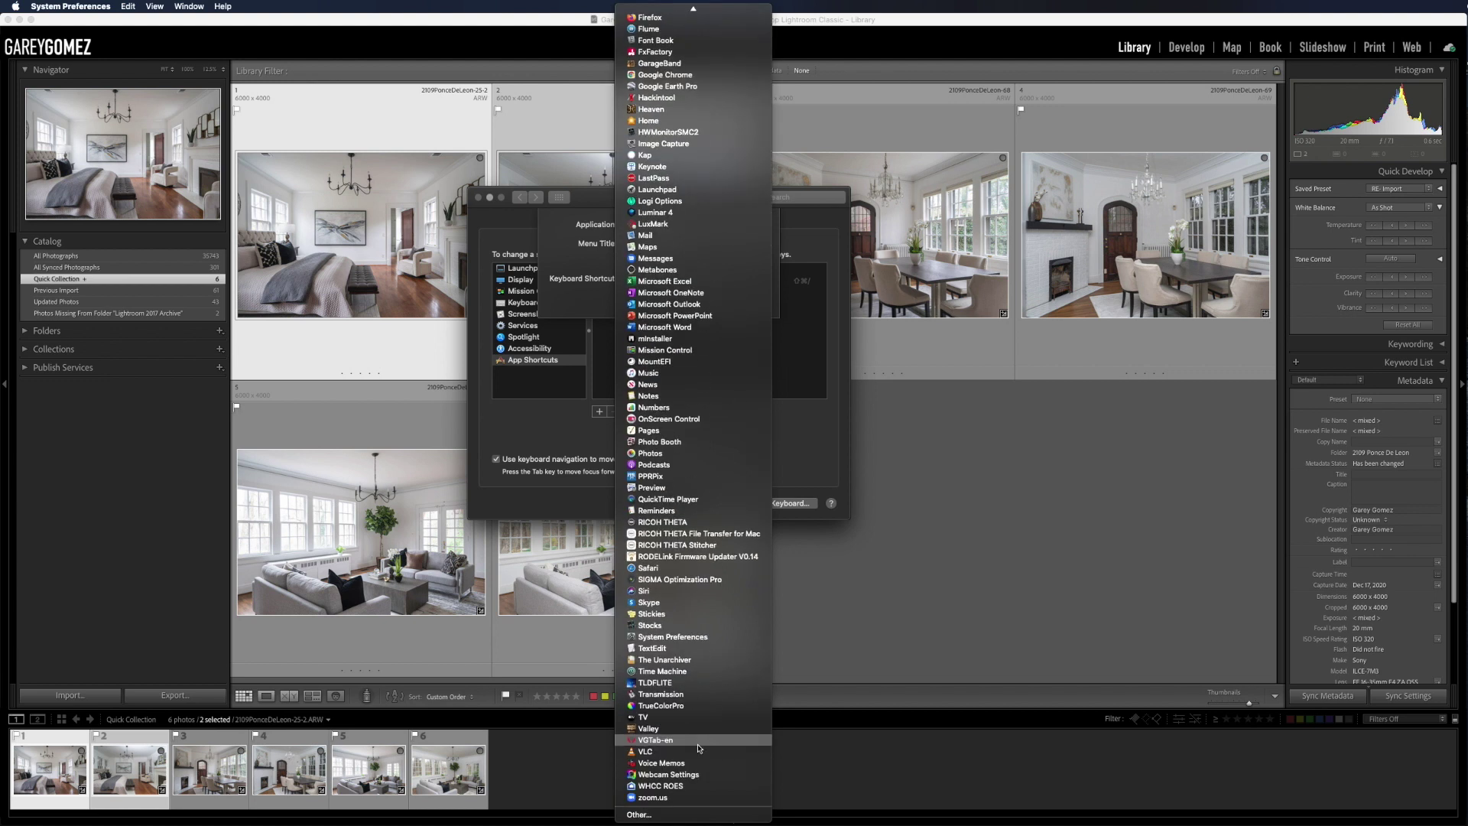
pyautogui.click(642, 815)
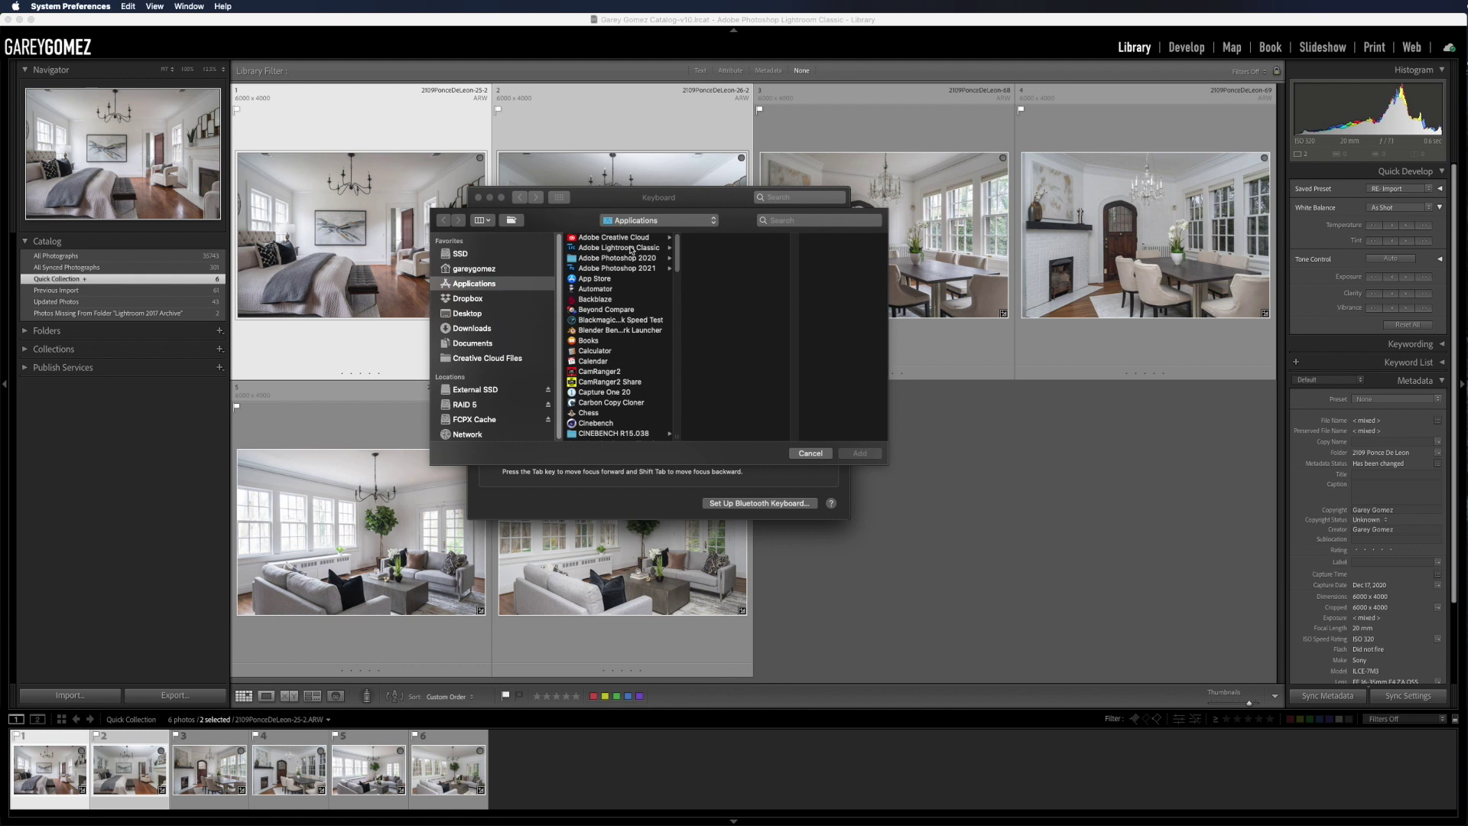
pyautogui.click(631, 248)
pyautogui.doubleClick(736, 239)
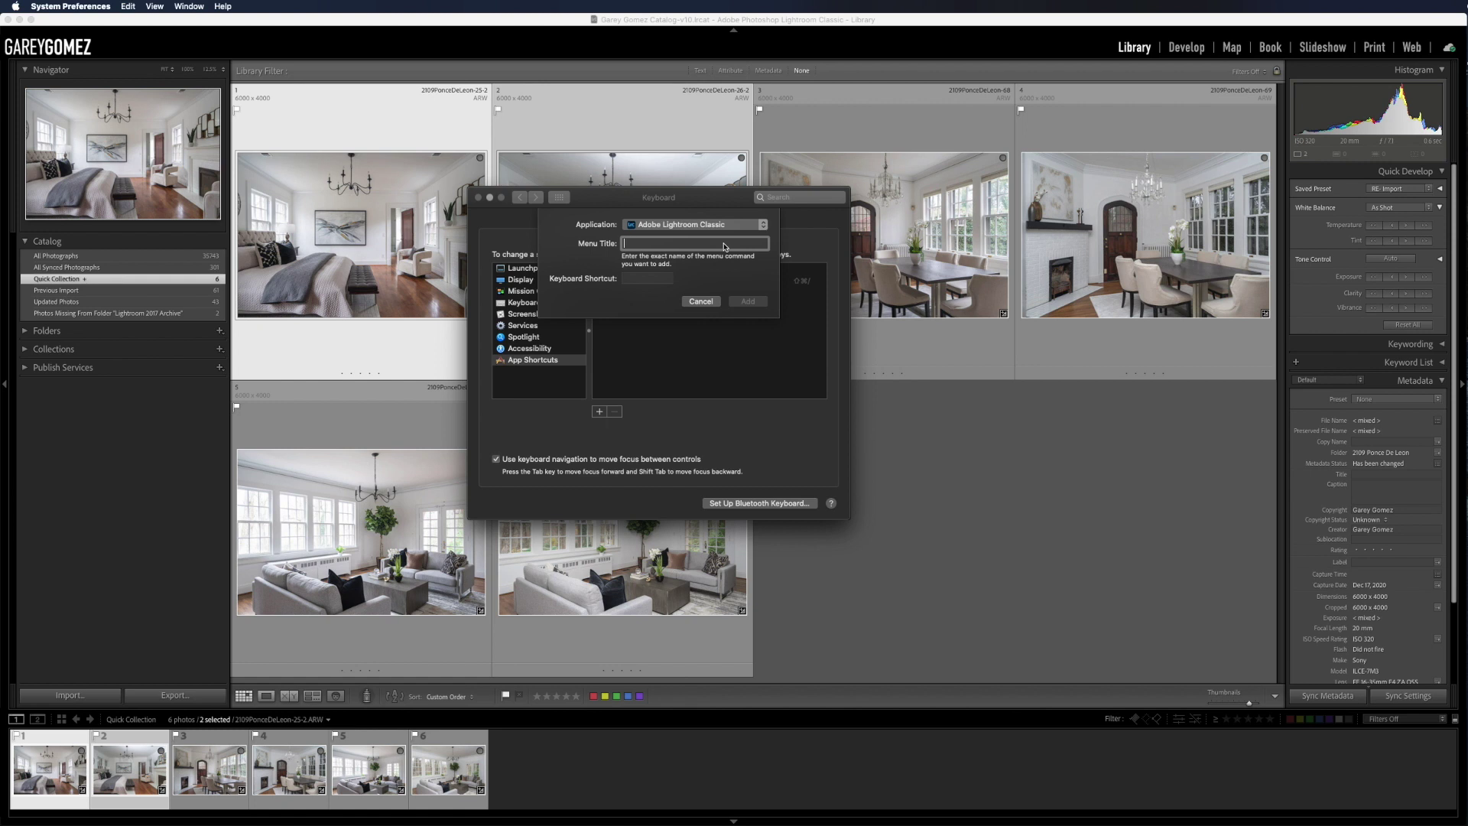
pyautogui.click(120, 747)
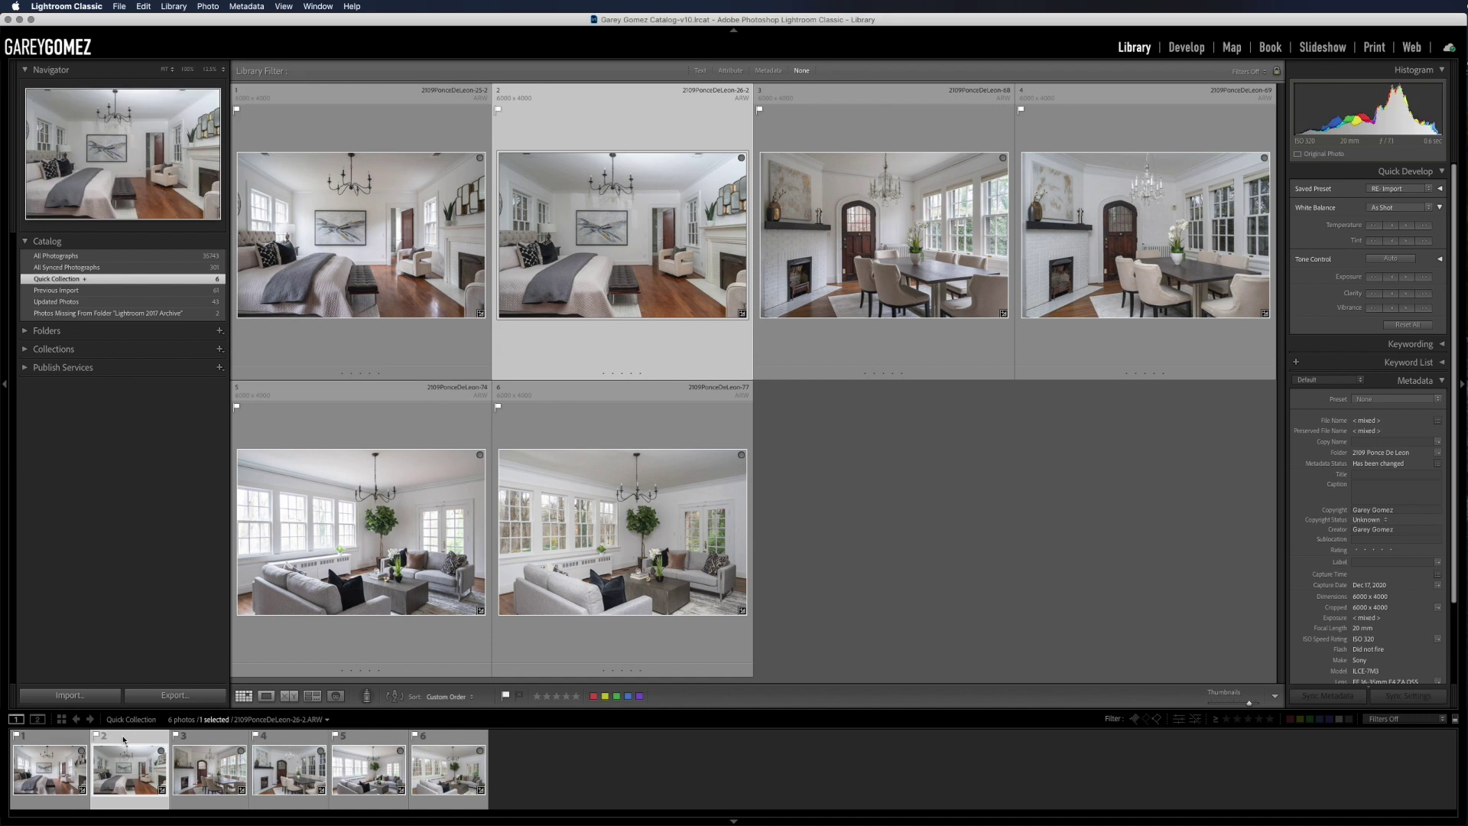
# Step: Select bedroom photos 1 and 2 and read the exact Edit In > Open as Layers in Photoshop… name
pyautogui.rightClick(123, 739)
pyautogui.click(64, 741)
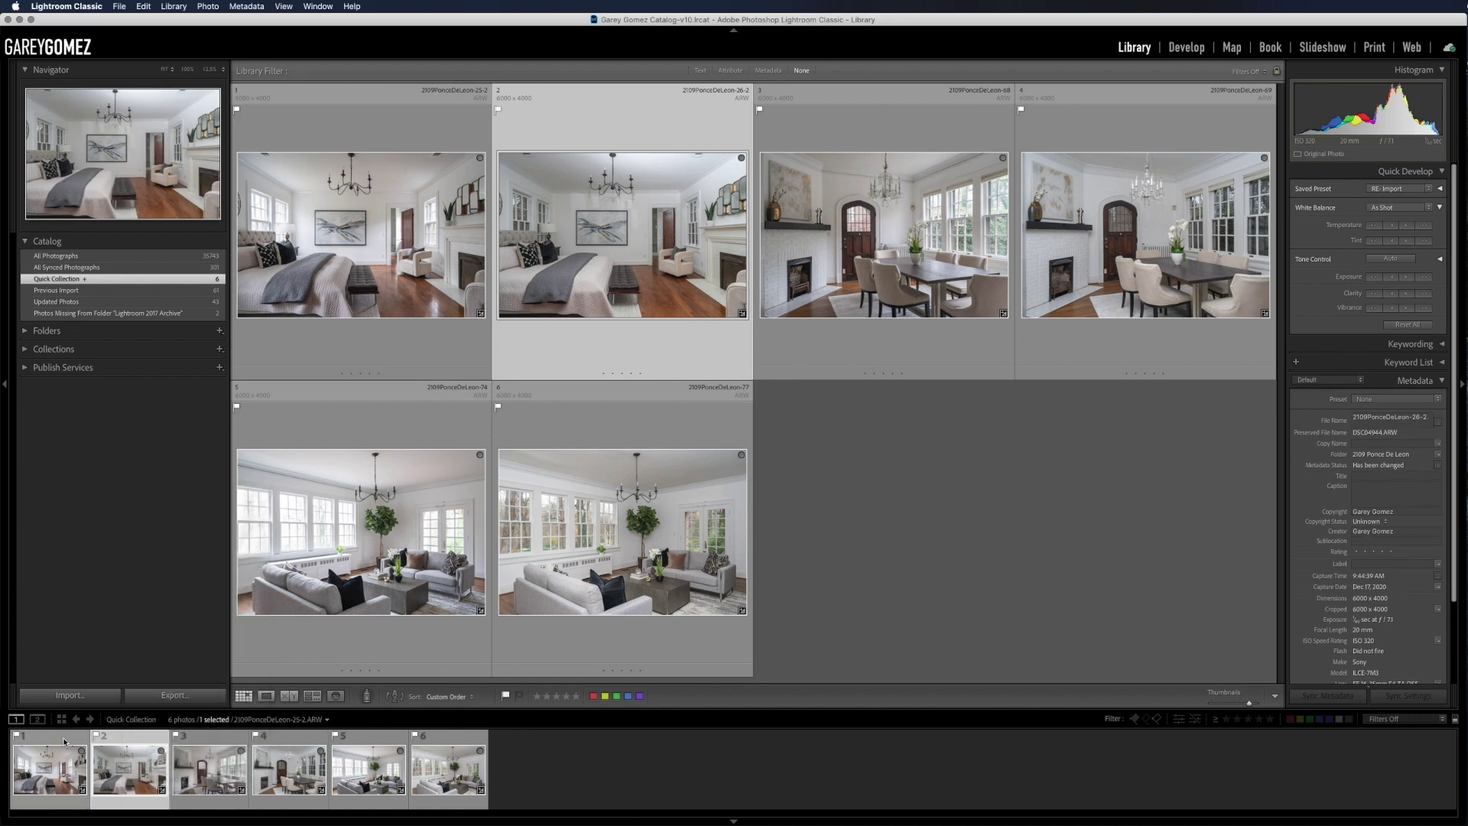
pyautogui.keyDown('super'); pyautogui.click(64, 741); pyautogui.keyUp('super')
pyautogui.rightClick(67, 741)
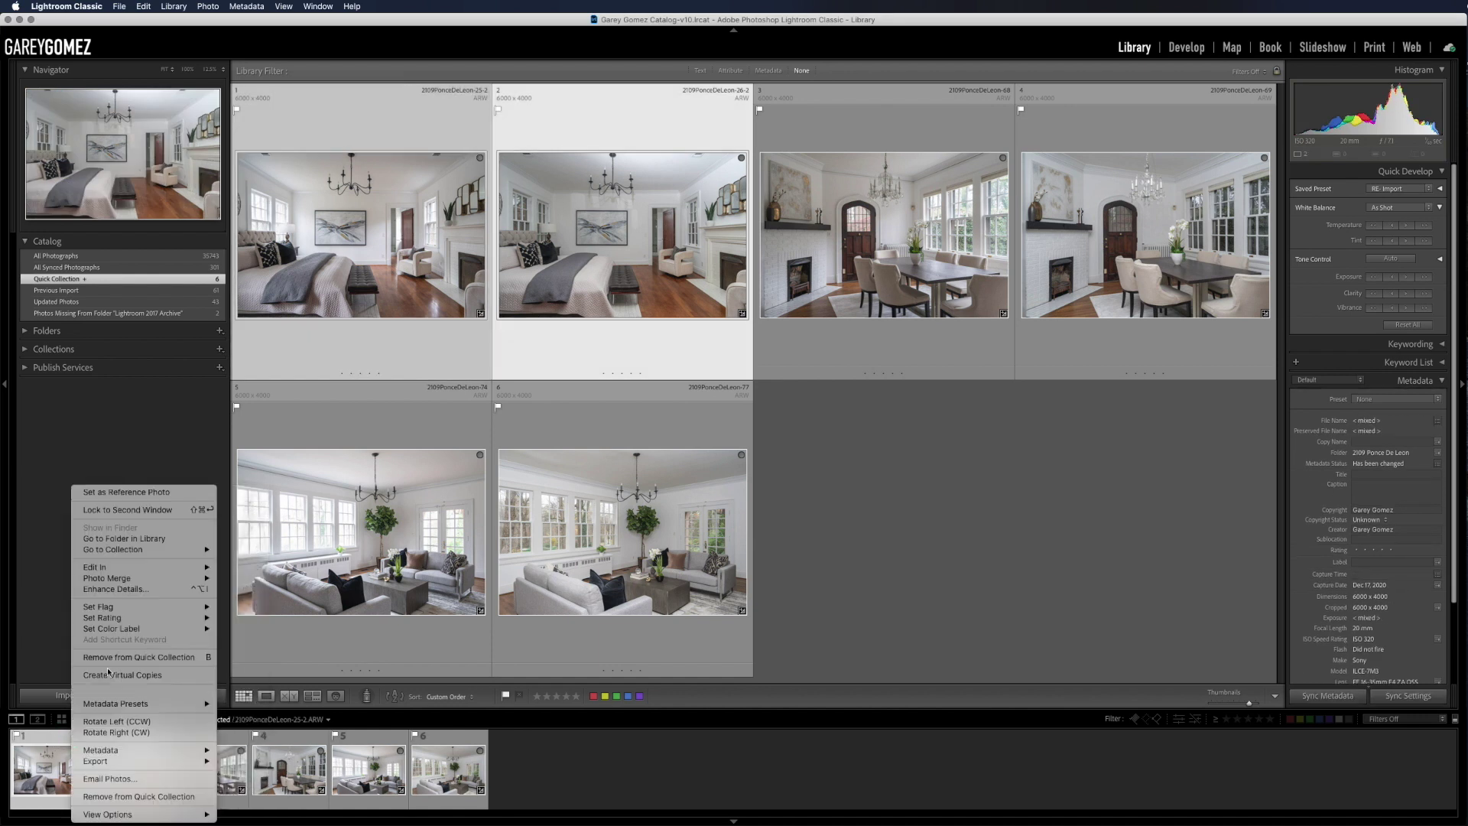
pyautogui.moveTo(149, 572)
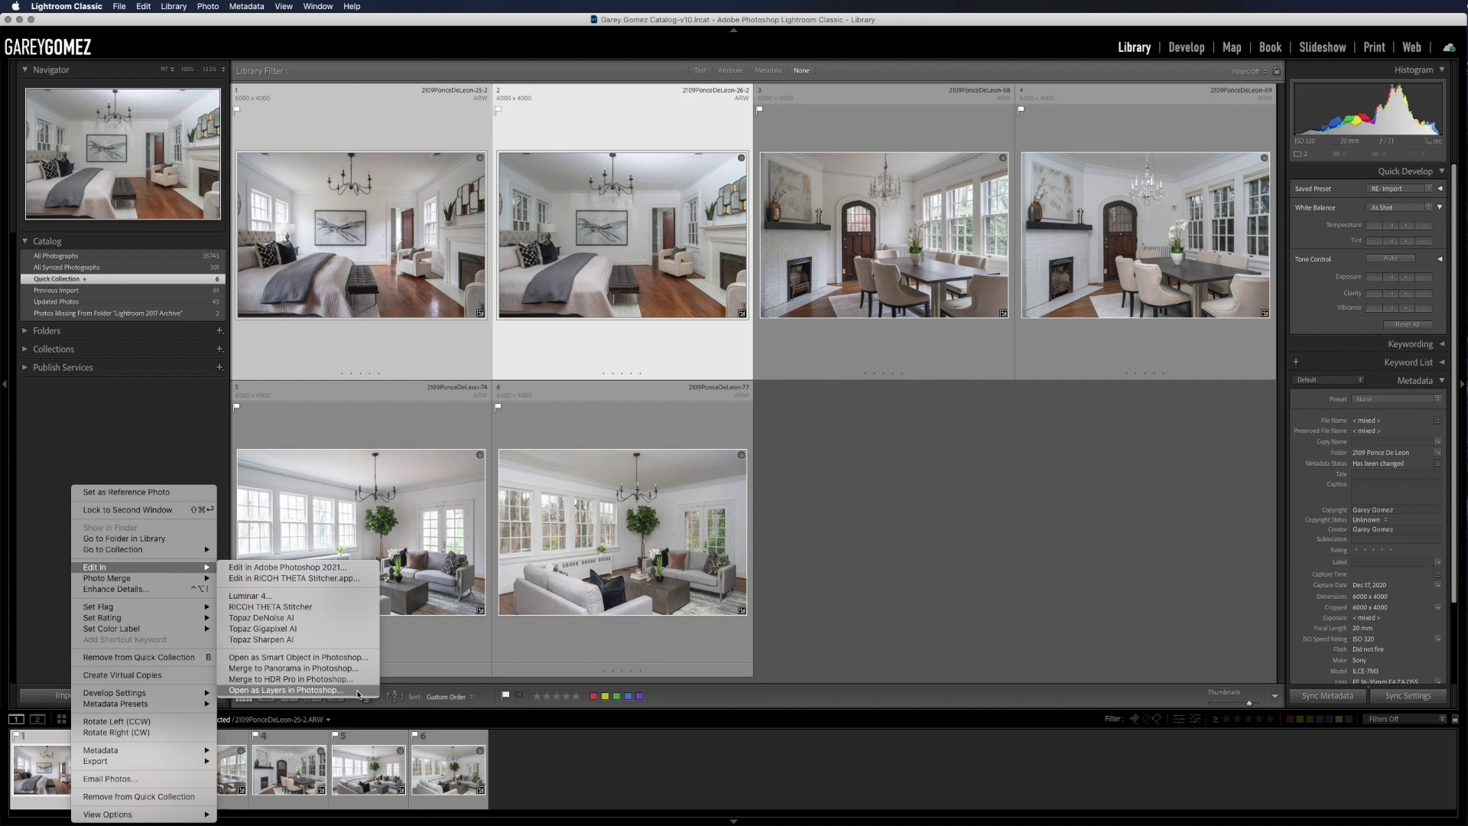
pyautogui.press('super+Tab')
# Step: Add the 'Open as Layers in Photoshop...' menu title with shortcut Cmd+Shift+L, then switch to Logi Options
pyautogui.write('Open as Layer')
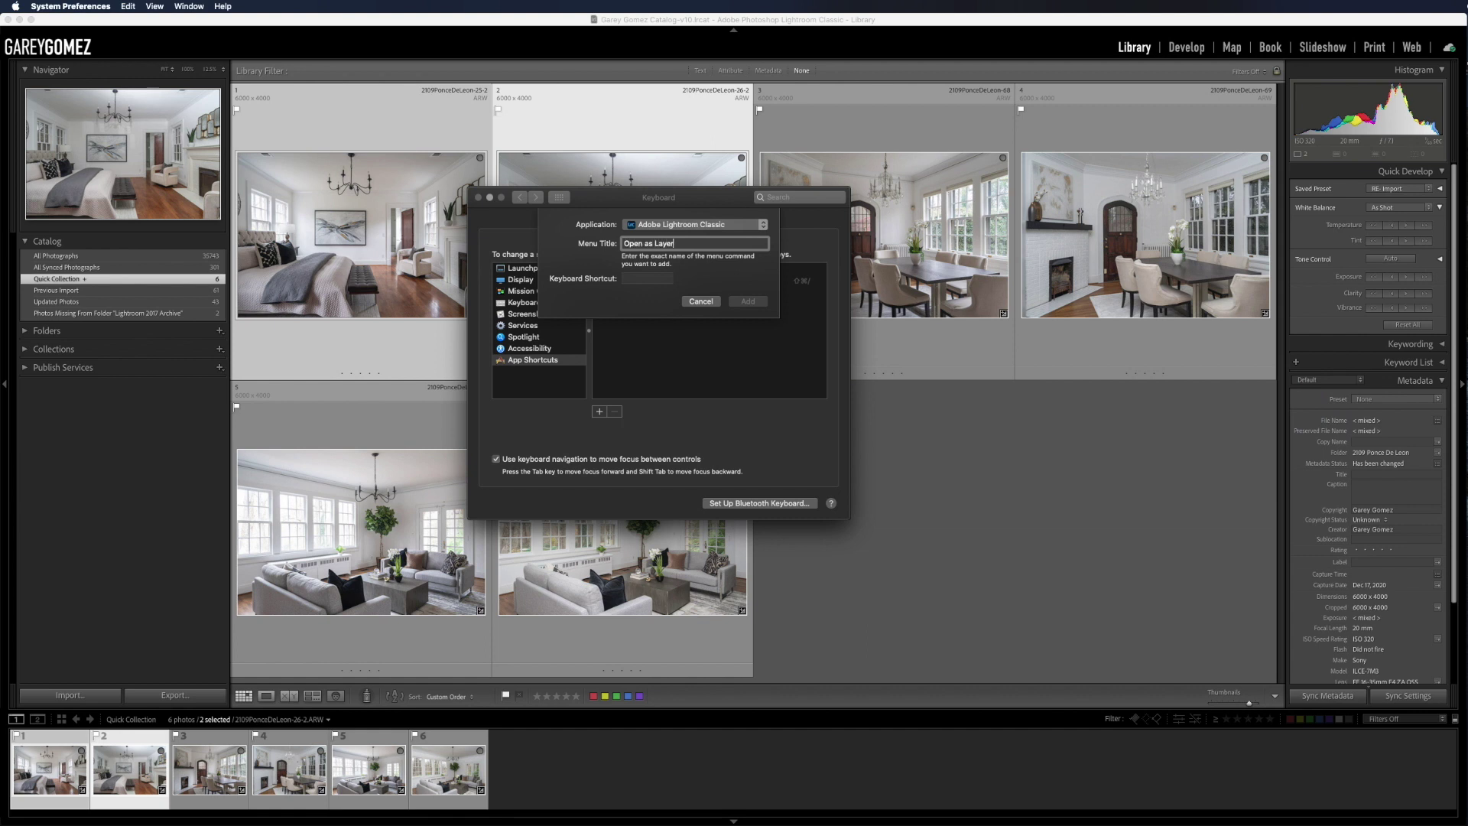
pyautogui.write('s in Photoshop...')
pyautogui.click(647, 278)
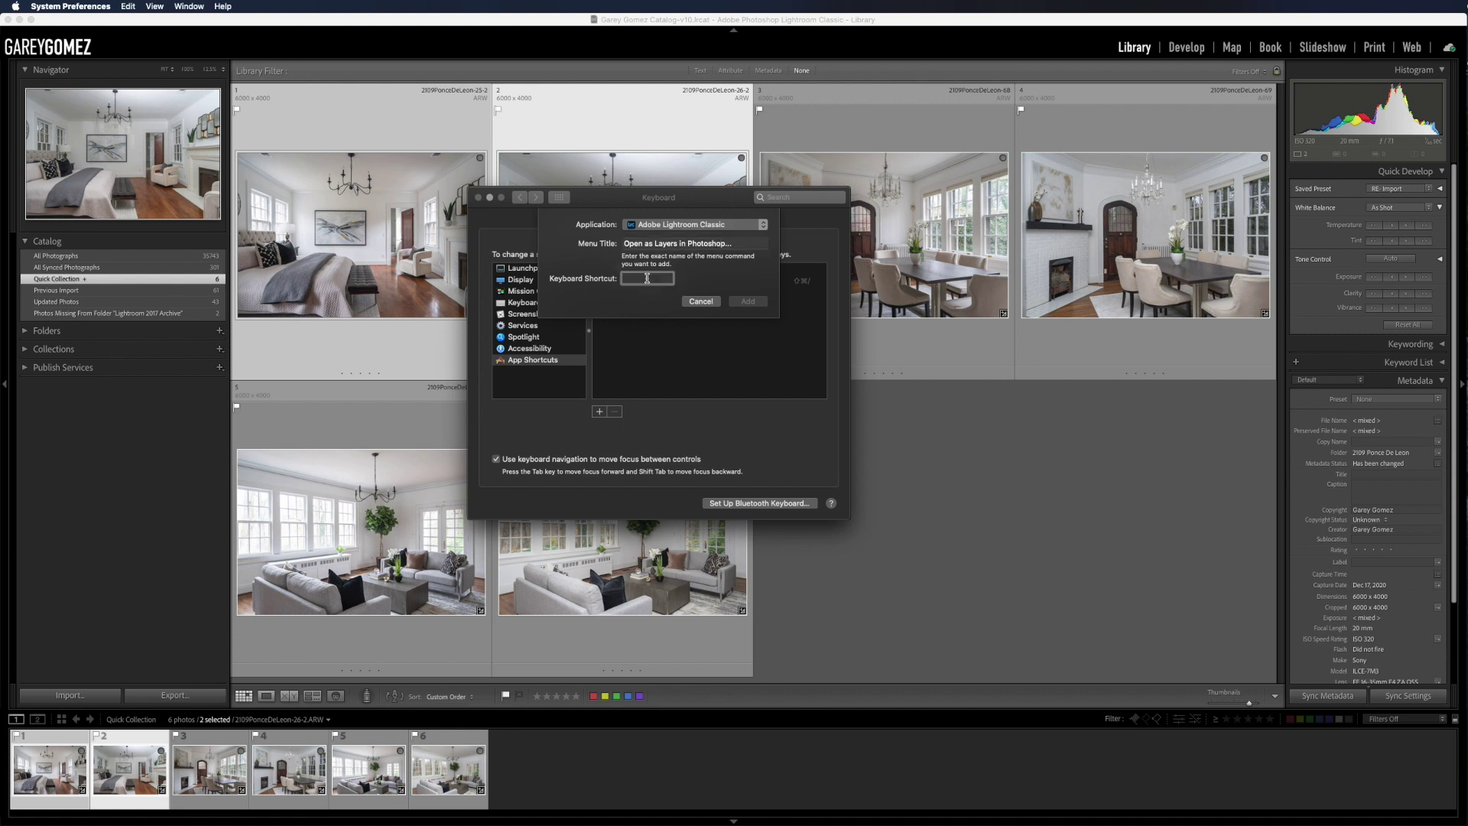
pyautogui.press('super+shift+l')
pyautogui.click(754, 303)
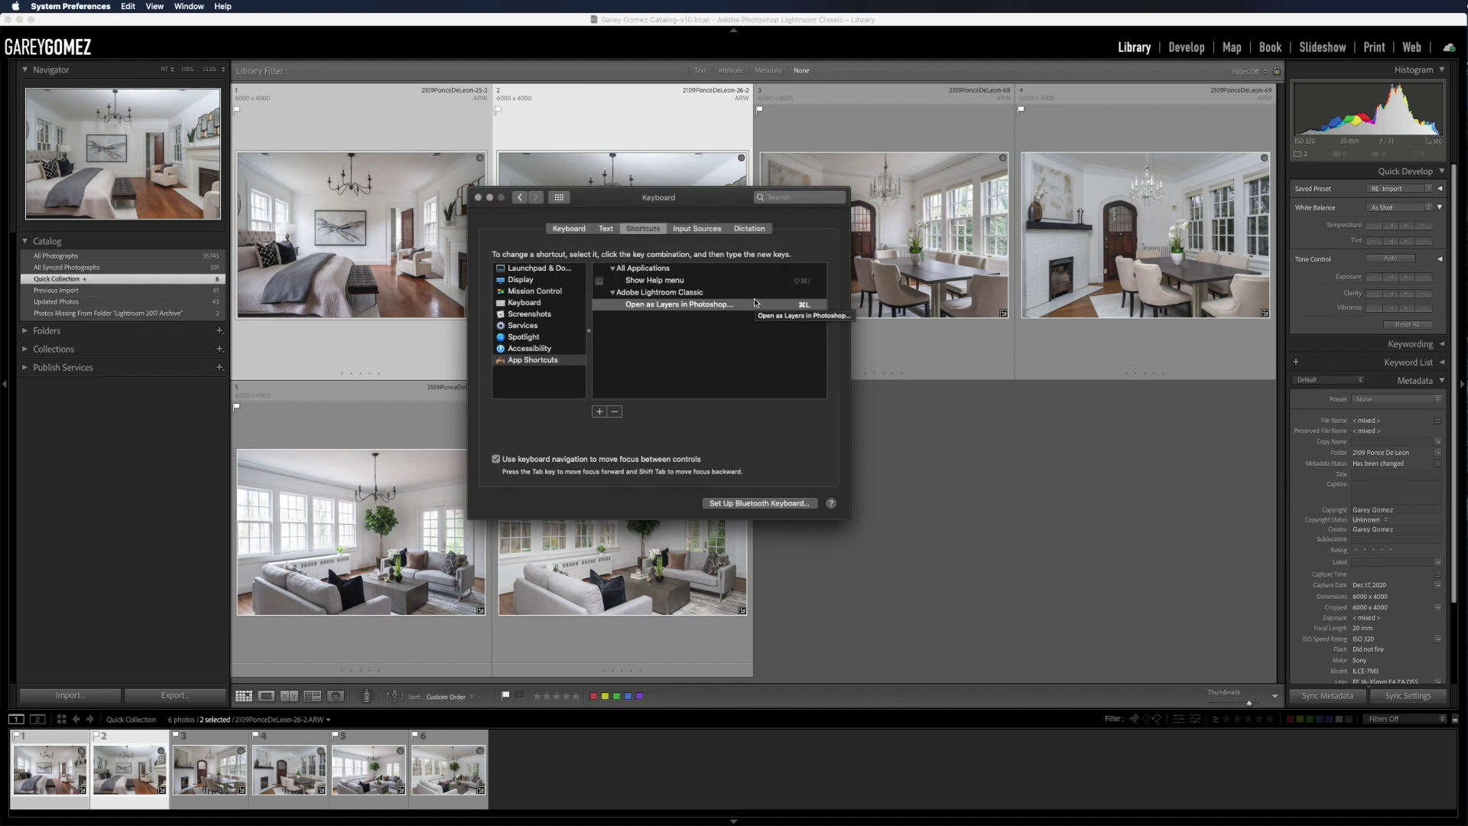
pyautogui.press('super+Tab')
pyautogui.press('super+Tab')
pyautogui.press('super+Tab')
pyautogui.press('super+Tab')
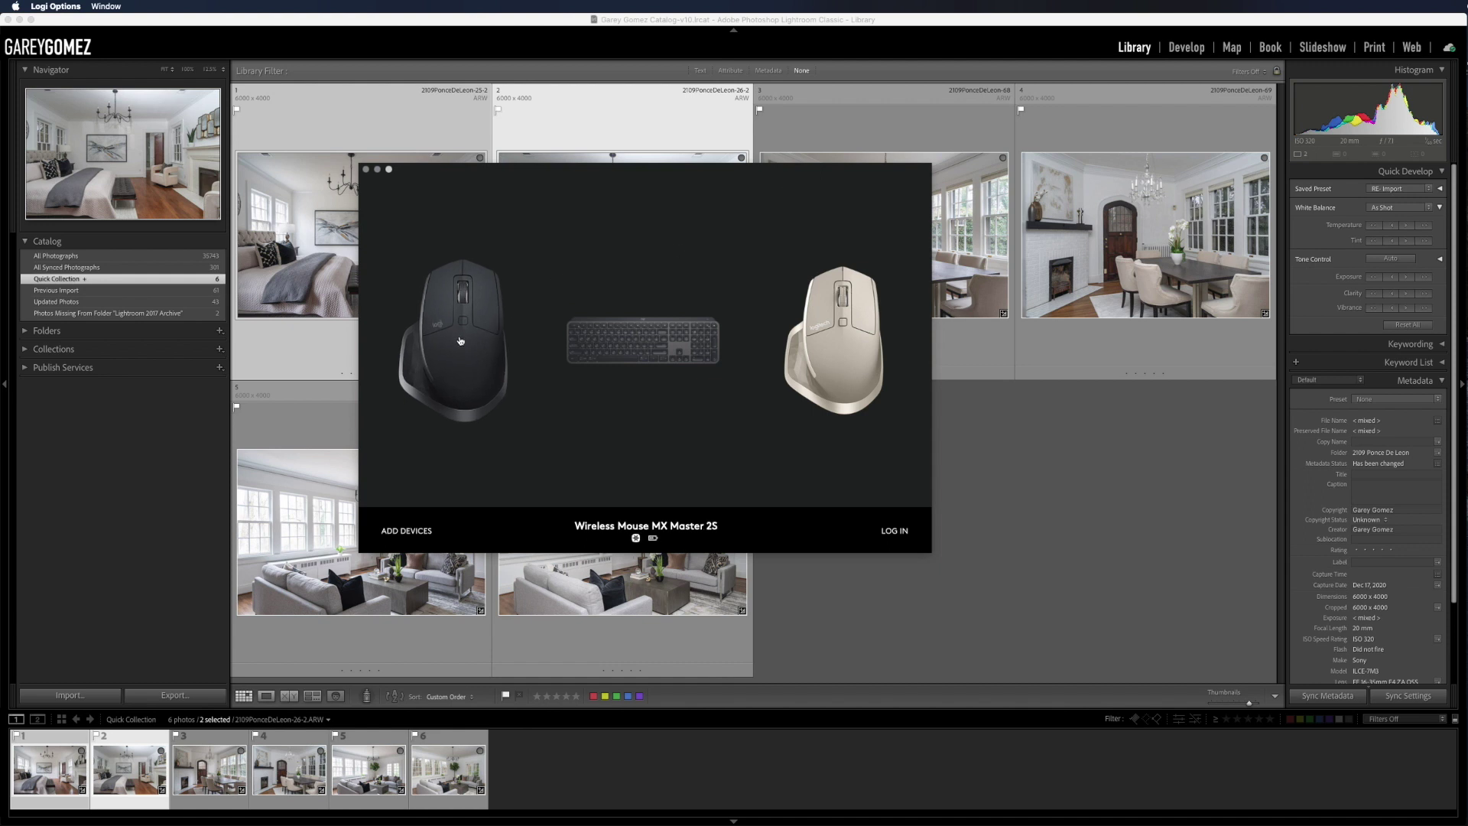
# Step: Switch the MX Master 2S button settings to Adobe Photoshop 2021–specific and close Logi Options
pyautogui.click(459, 340)
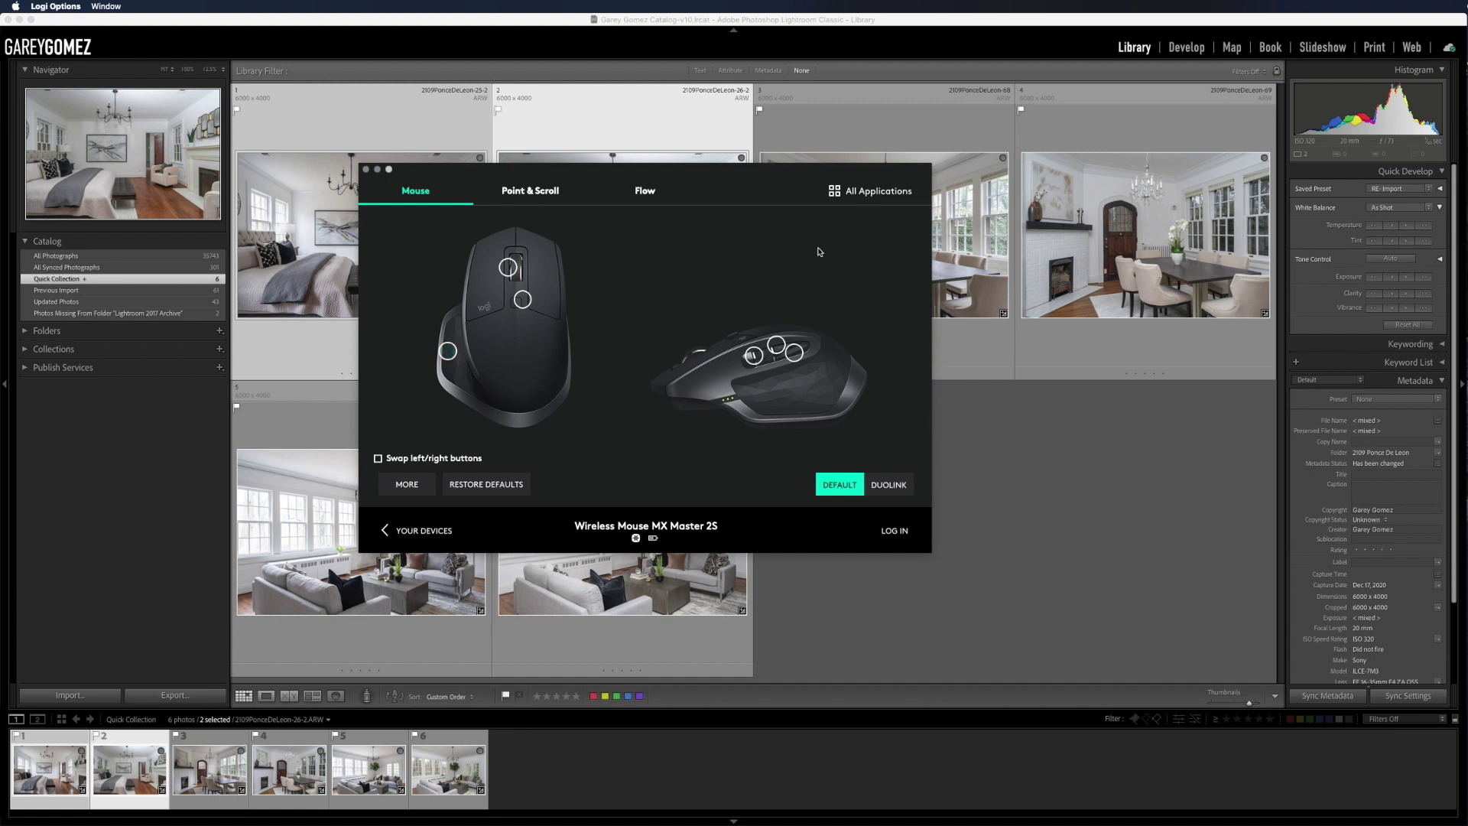
pyautogui.click(864, 195)
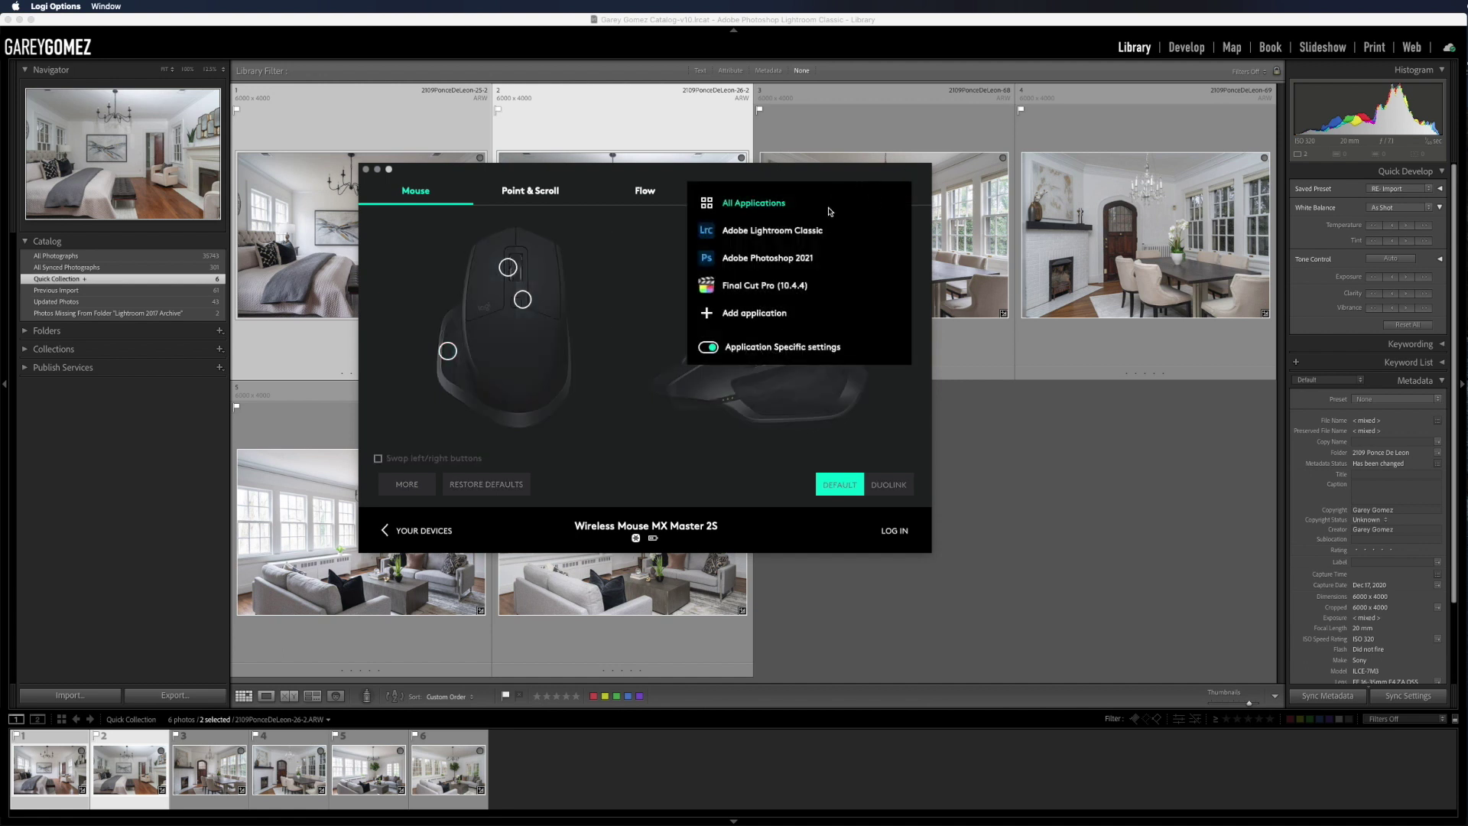
pyautogui.click(803, 232)
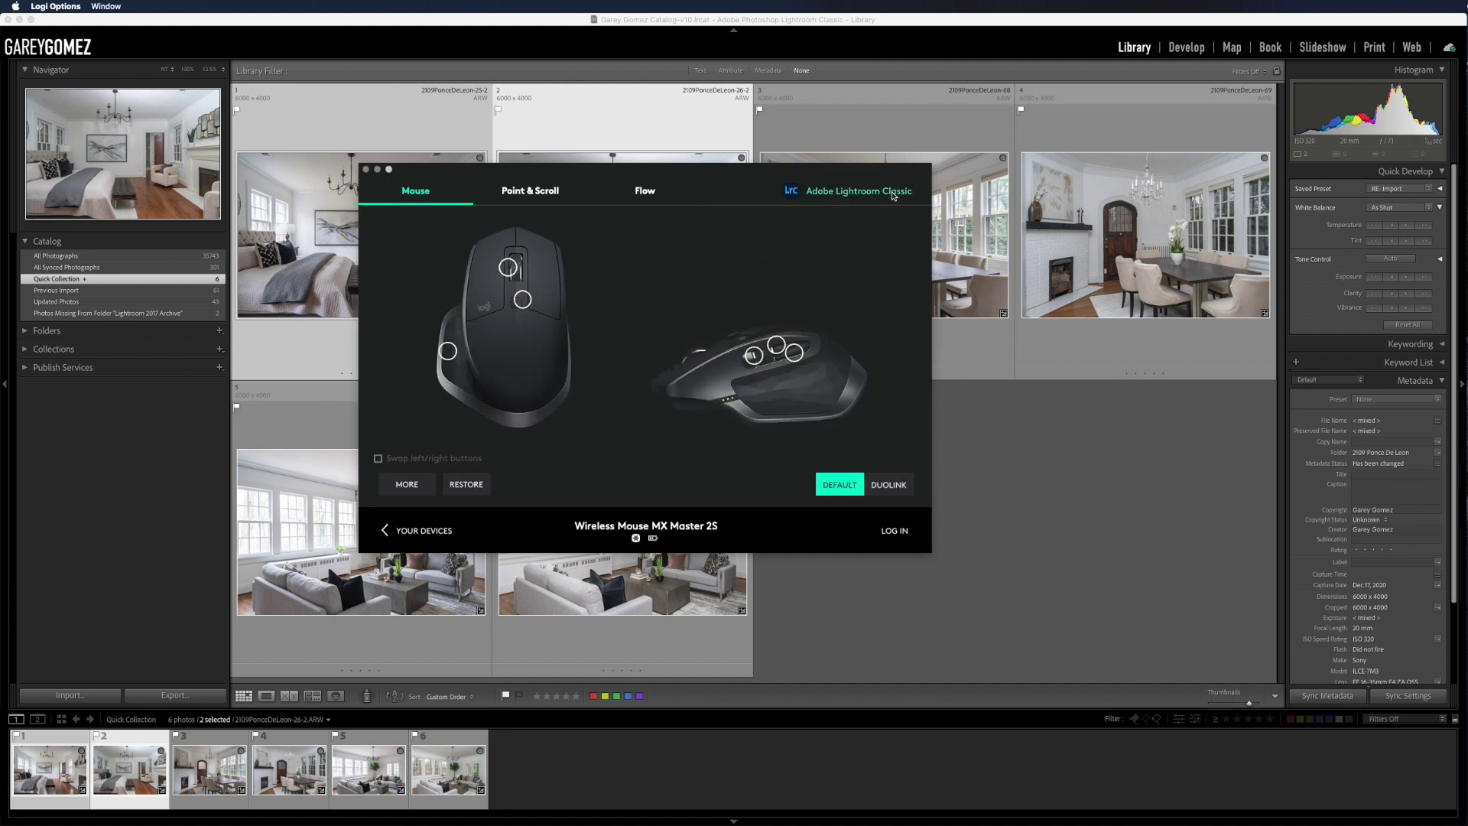
pyautogui.moveTo(523, 301)
pyautogui.click(832, 198)
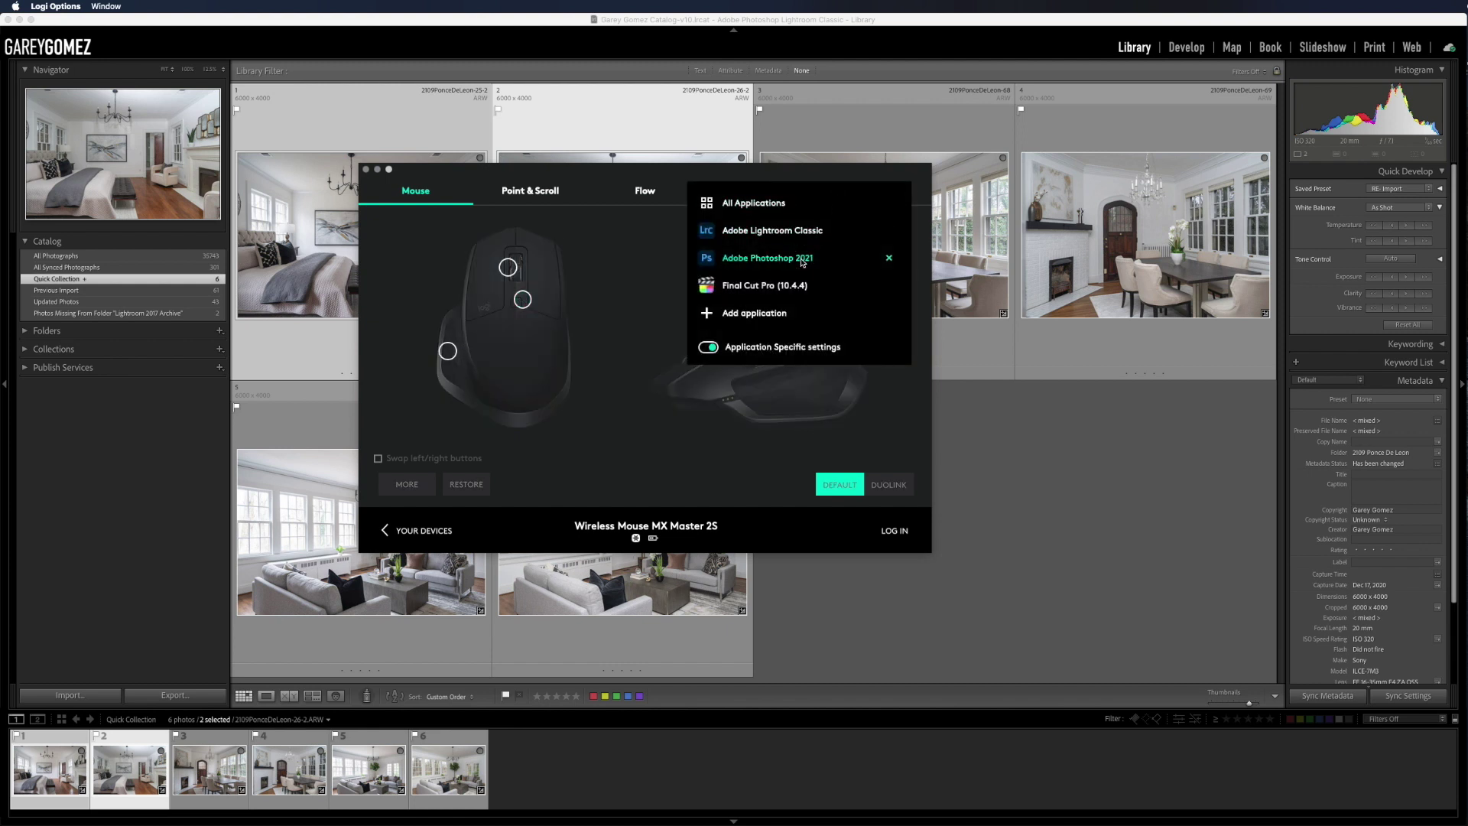
pyautogui.click(800, 258)
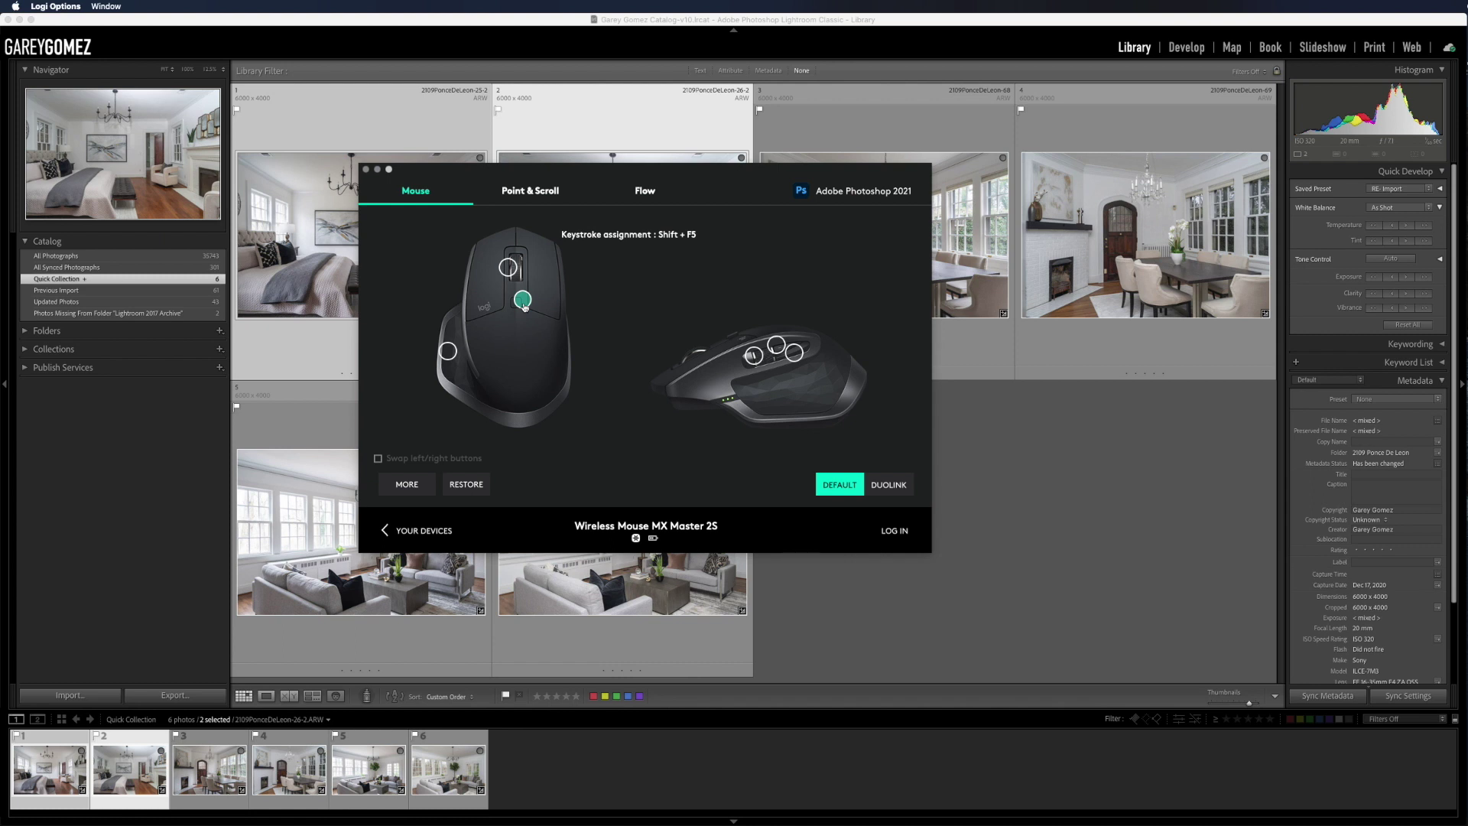
pyautogui.click(547, 26)
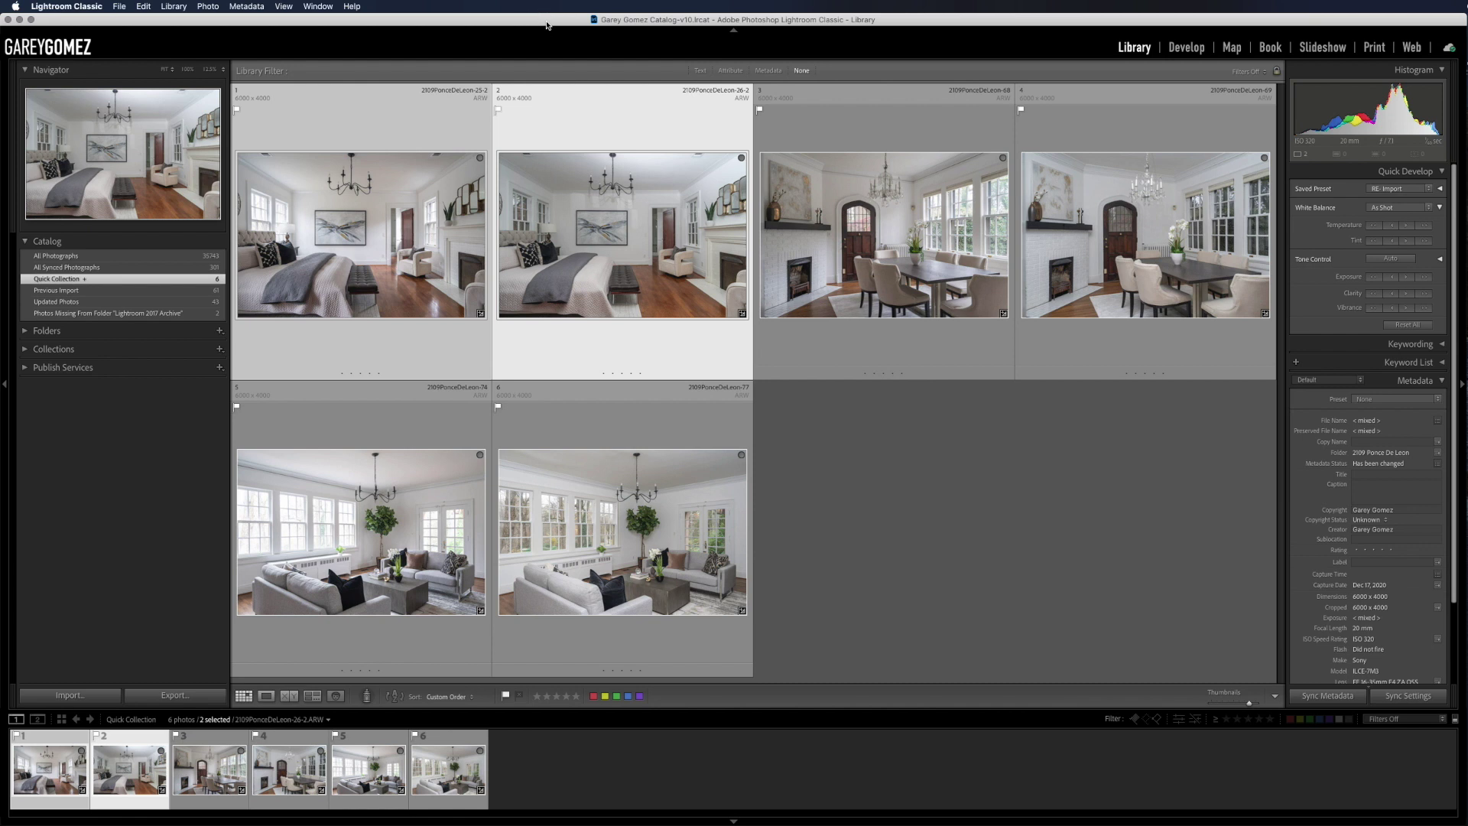
# Step: Open the two bedroom brackets as Photoshop layers with Cmd+E and enlarge the Layers panel
pyautogui.click(459, 124)
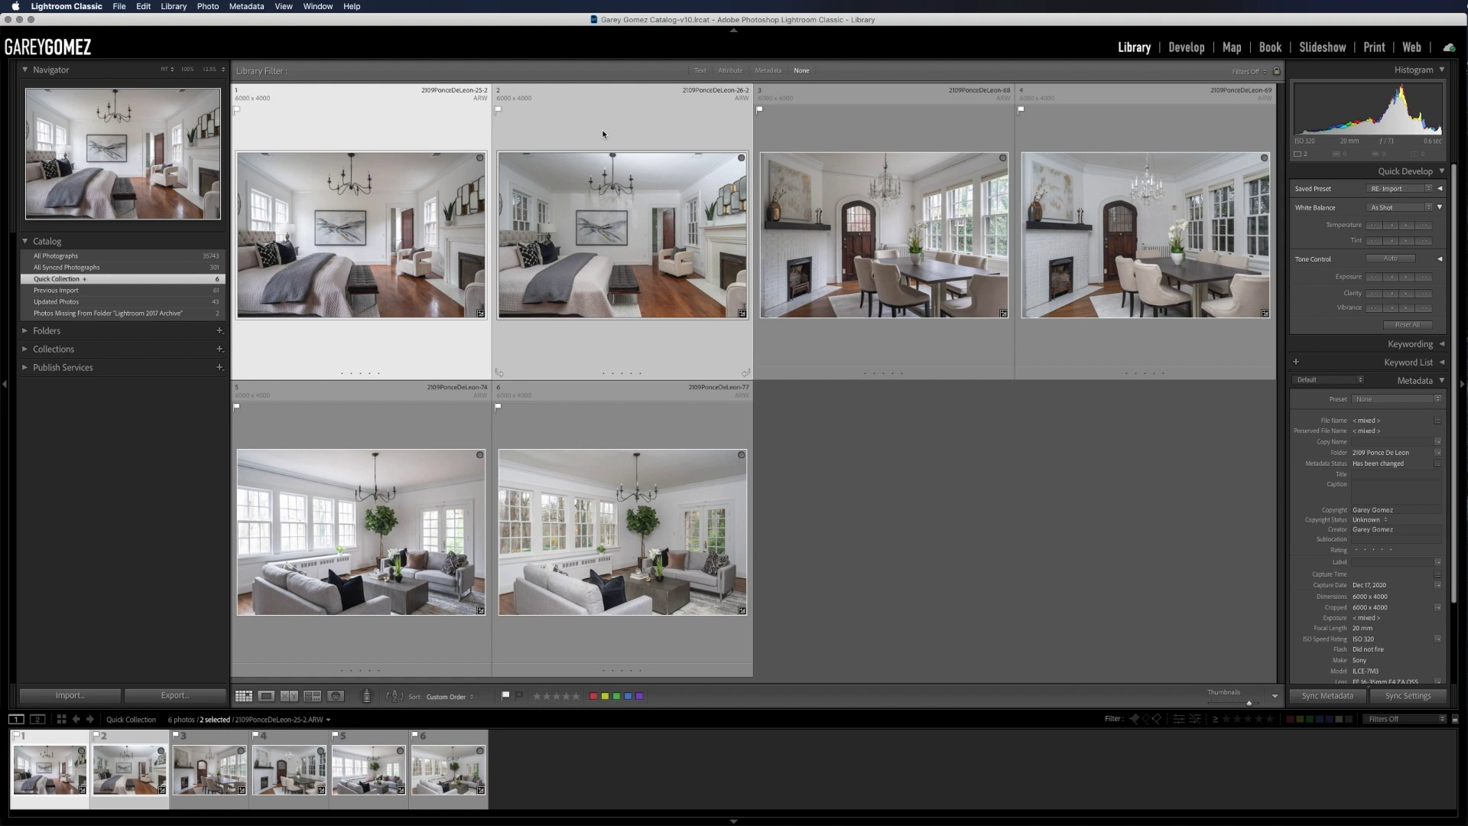
pyautogui.press('super+e')
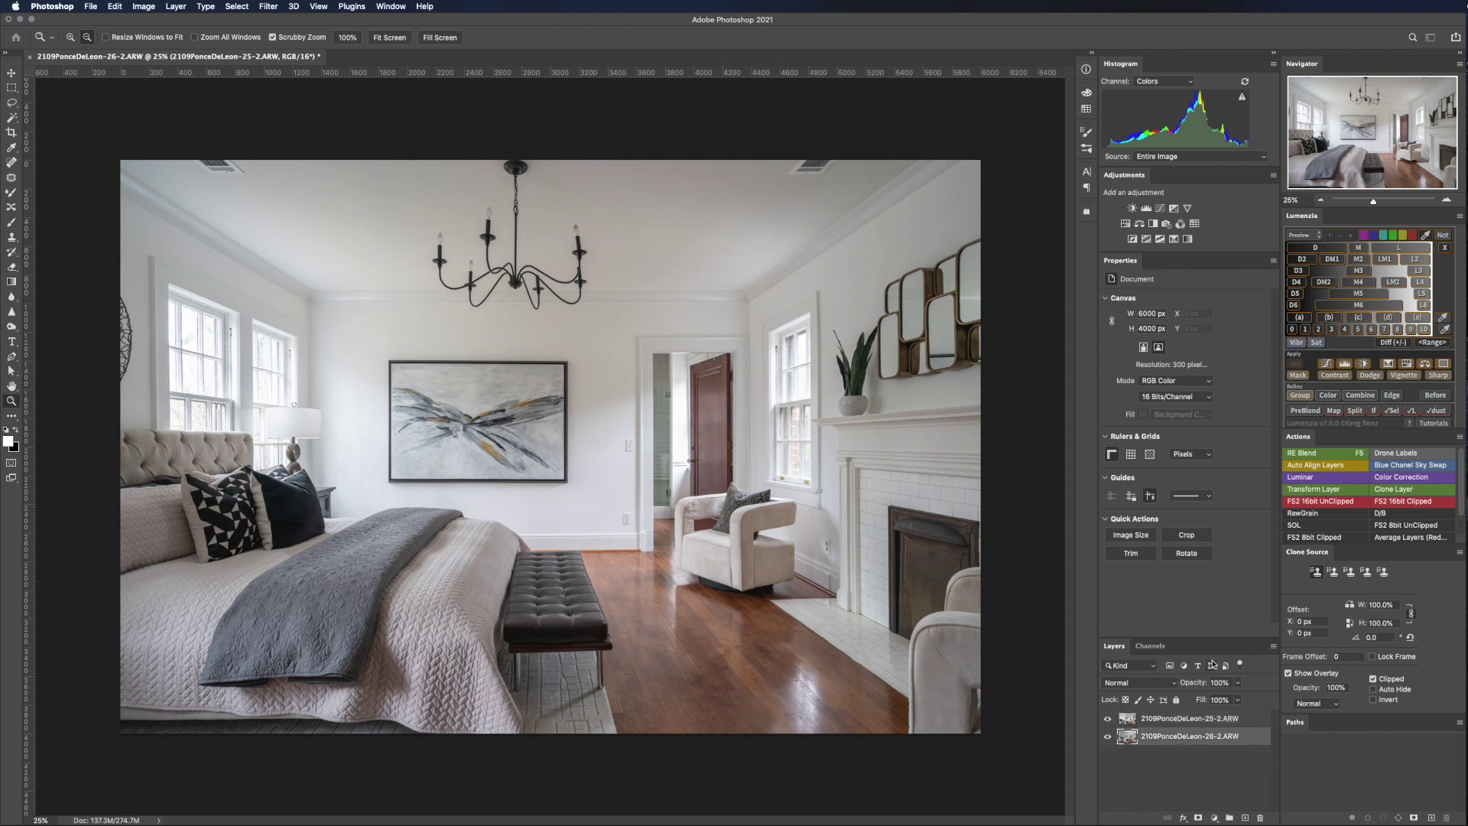
pyautogui.moveTo(1207, 637); pyautogui.dragTo(1204, 499)
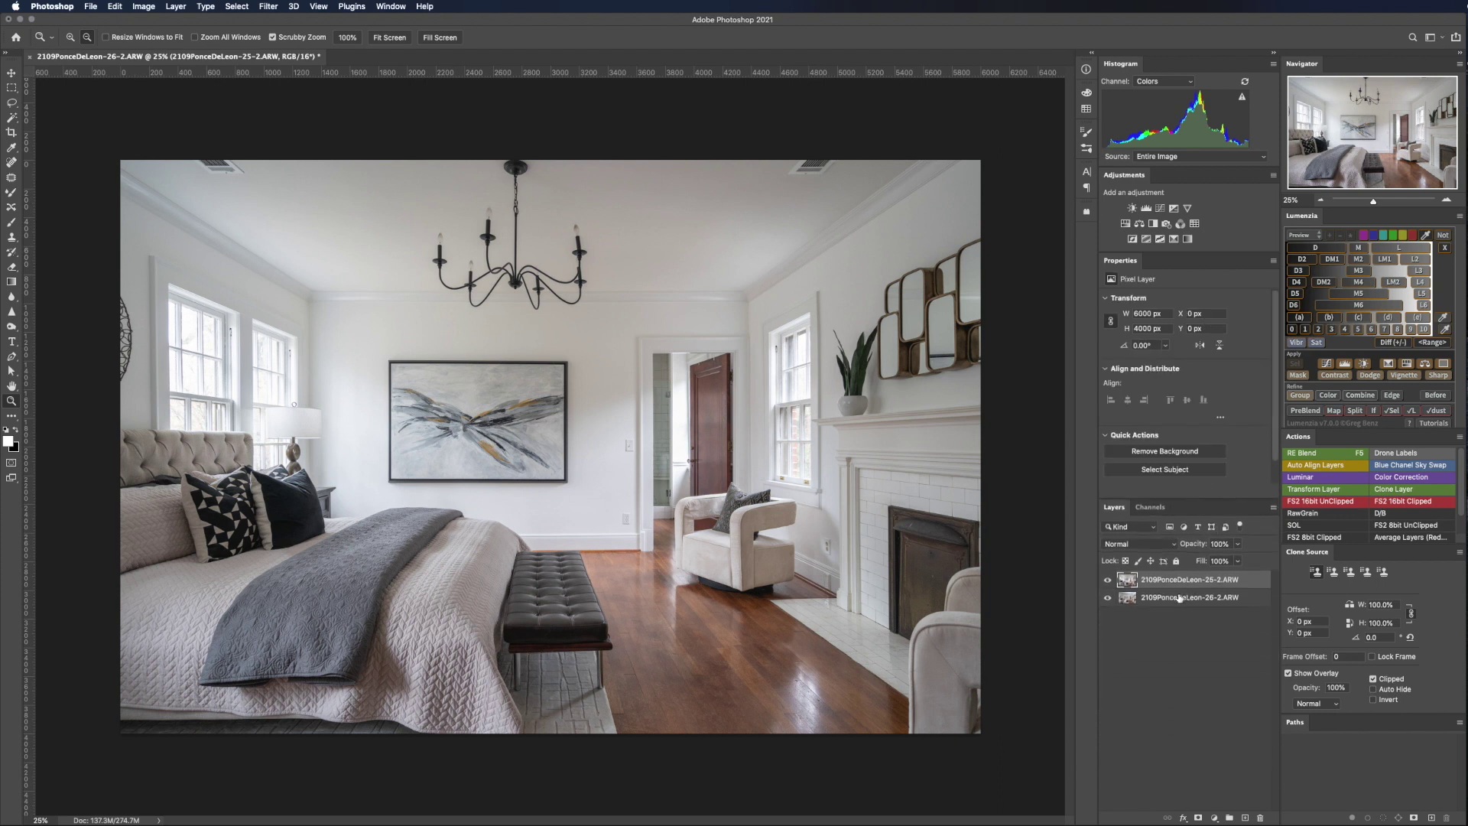
# Step: Run the RE Blend action (F5), then paint the mask at 8% flow over the ceiling and left windows
pyautogui.press('F5')
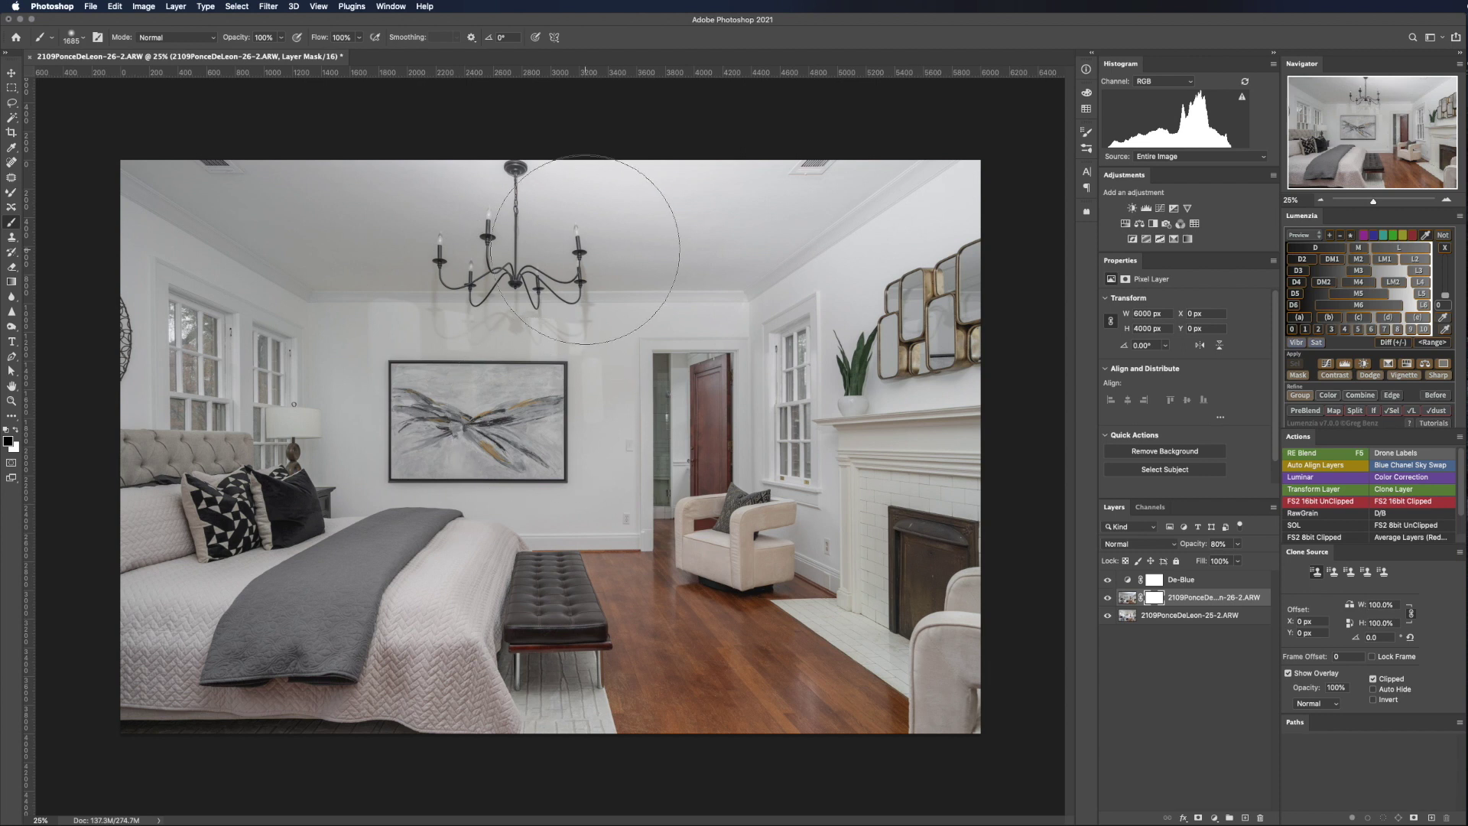
pyautogui.hotkey('shift', '0')
pyautogui.hotkey('shift', '8')
pyautogui.moveTo(323, 242)
pyautogui.mouseDown()
pyautogui.moveTo(672, 229)
pyautogui.moveTo(311, 99)
pyautogui.moveTo(163, 148)
pyautogui.moveTo(247, 368)
pyautogui.moveTo(290, 673)
pyautogui.moveTo(520, 650)
pyautogui.moveTo(627, 688)
pyautogui.moveTo(762, 420)
pyautogui.moveTo(772, 328)
pyautogui.moveTo(918, 321)
pyautogui.moveTo(951, 650)
pyautogui.moveTo(847, 666)
pyautogui.mouseUp()
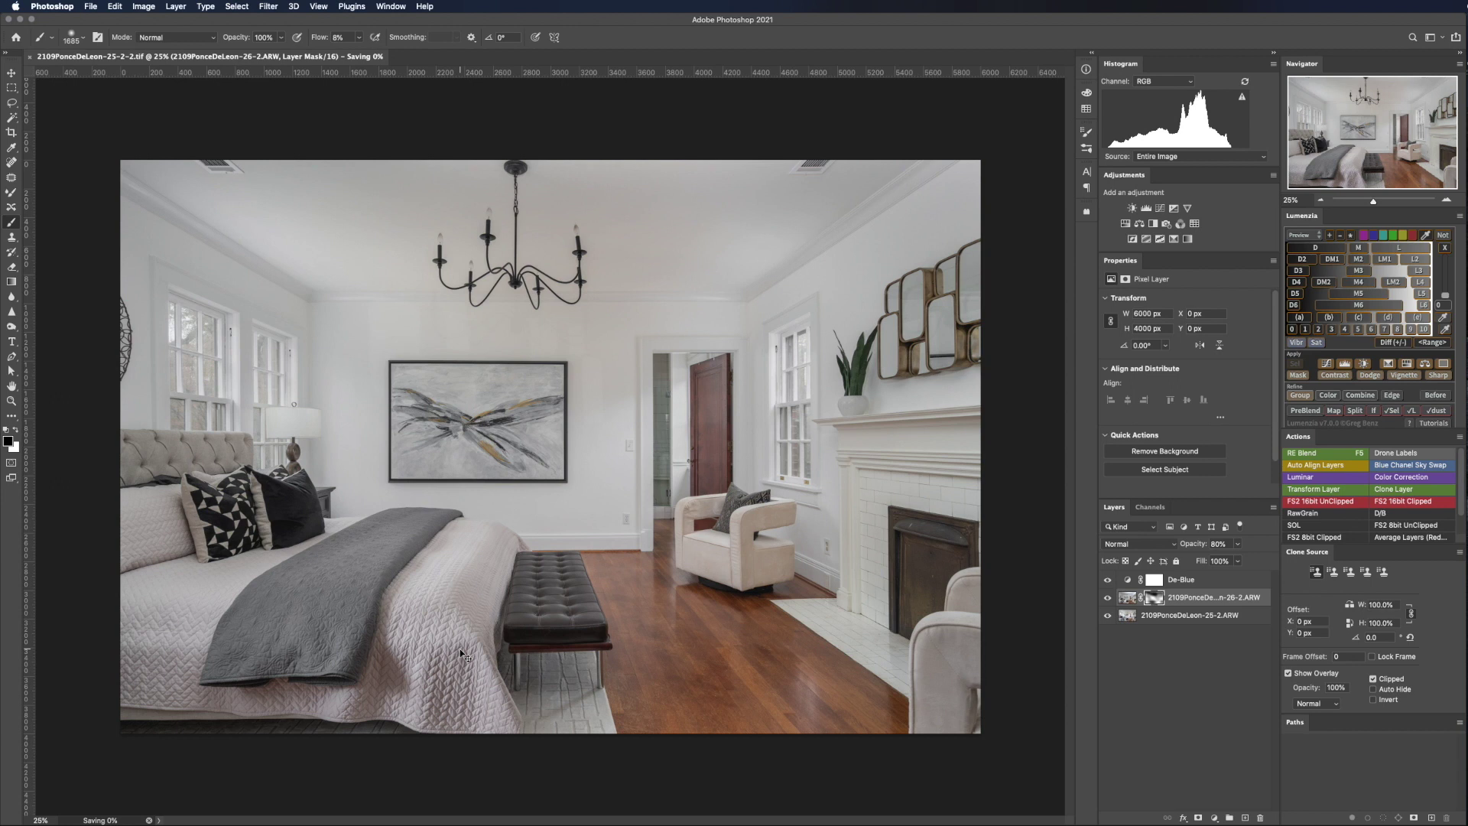
pyautogui.press('super+Tab')
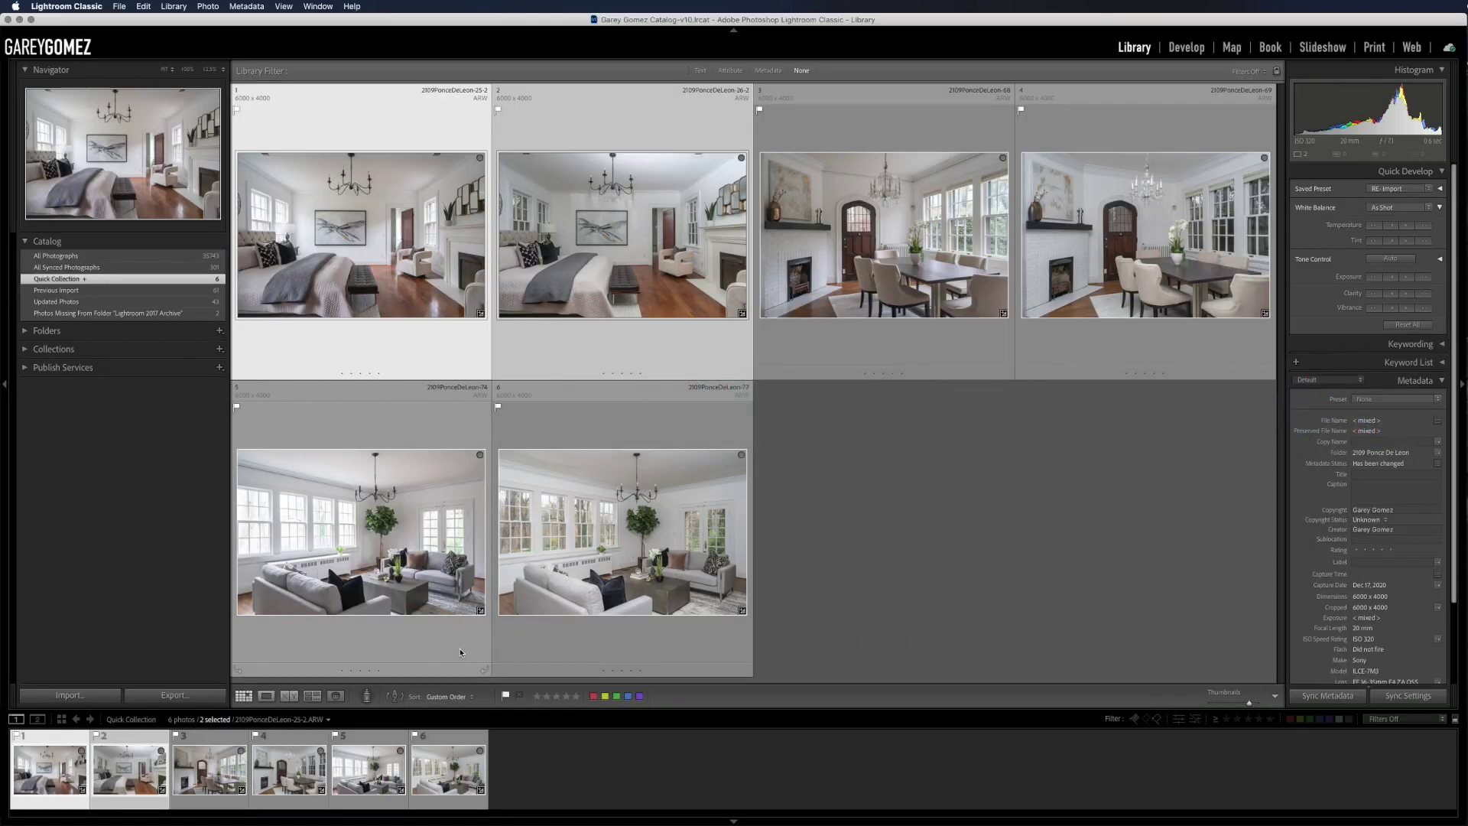
# Step: Apply the RE - Finishing Touches preset and Upright Full correction to the bedroom TIF
pyautogui.press('d')
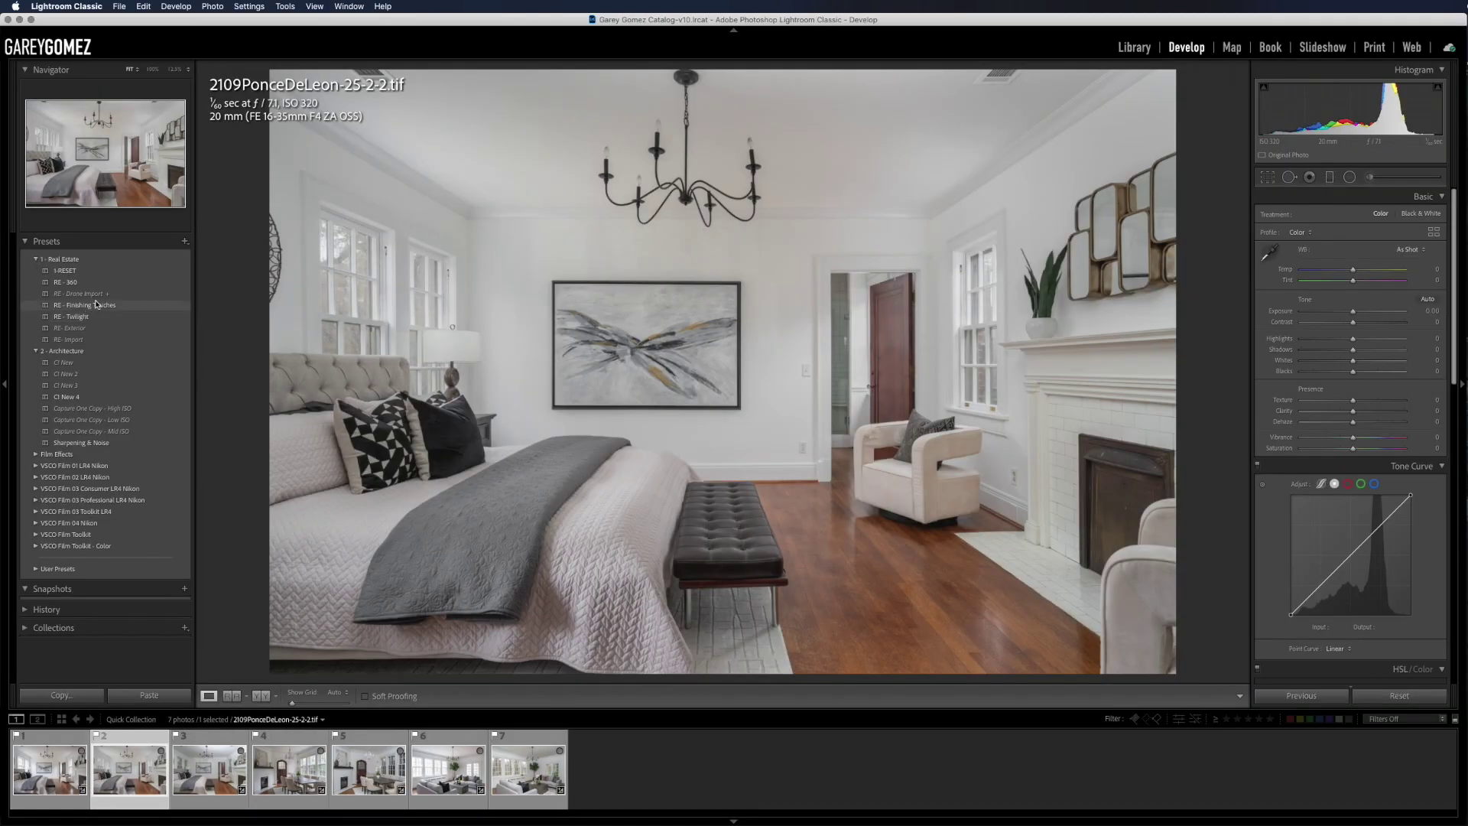
pyautogui.click(85, 305)
pyautogui.scroll(-10, 1376, 540)
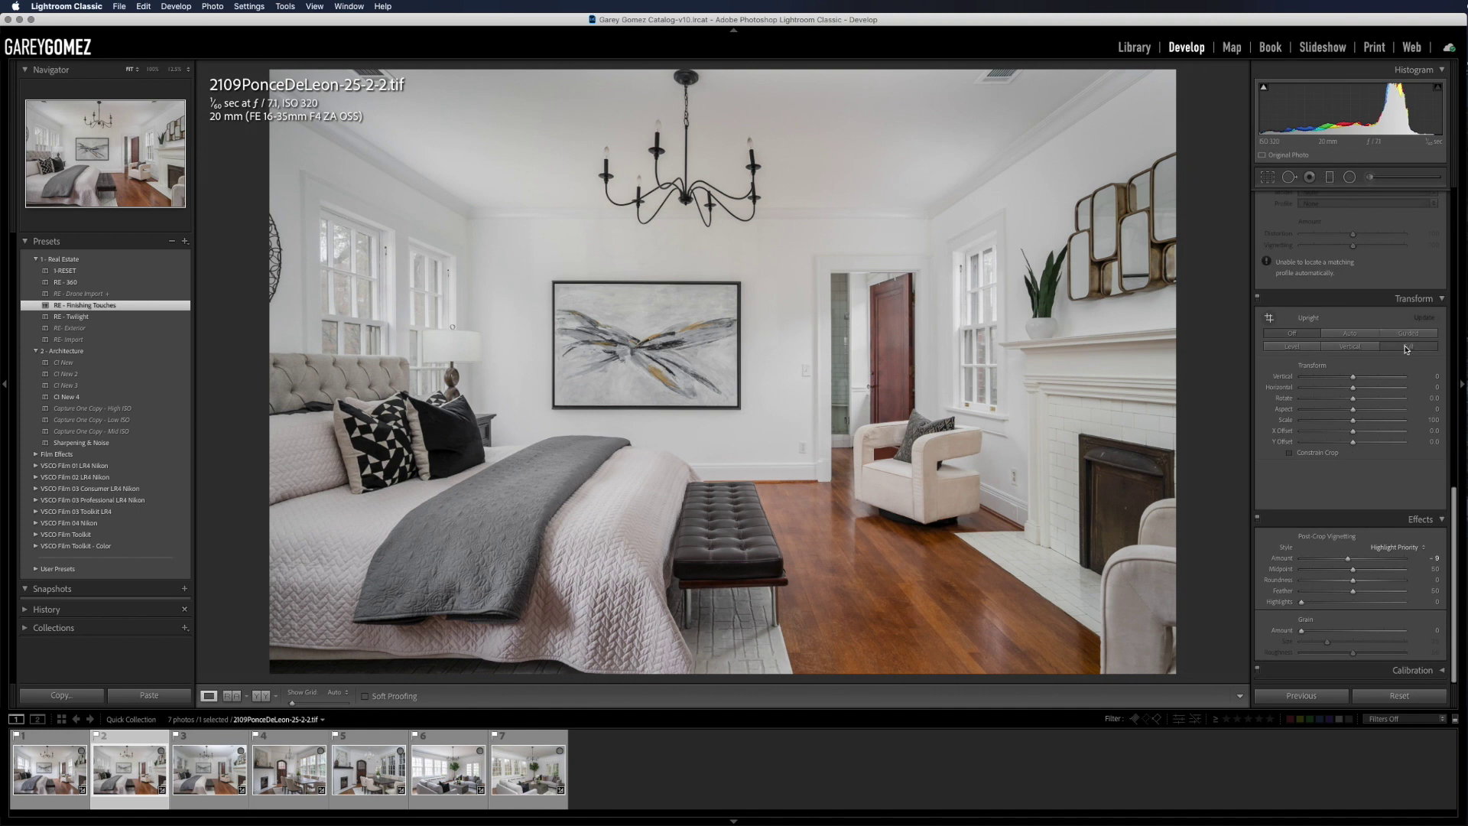
pyautogui.click(1406, 349)
# Step: Tighten the crop from the top-right, rate it five stars, and select the dining room pair
pyautogui.press('r')
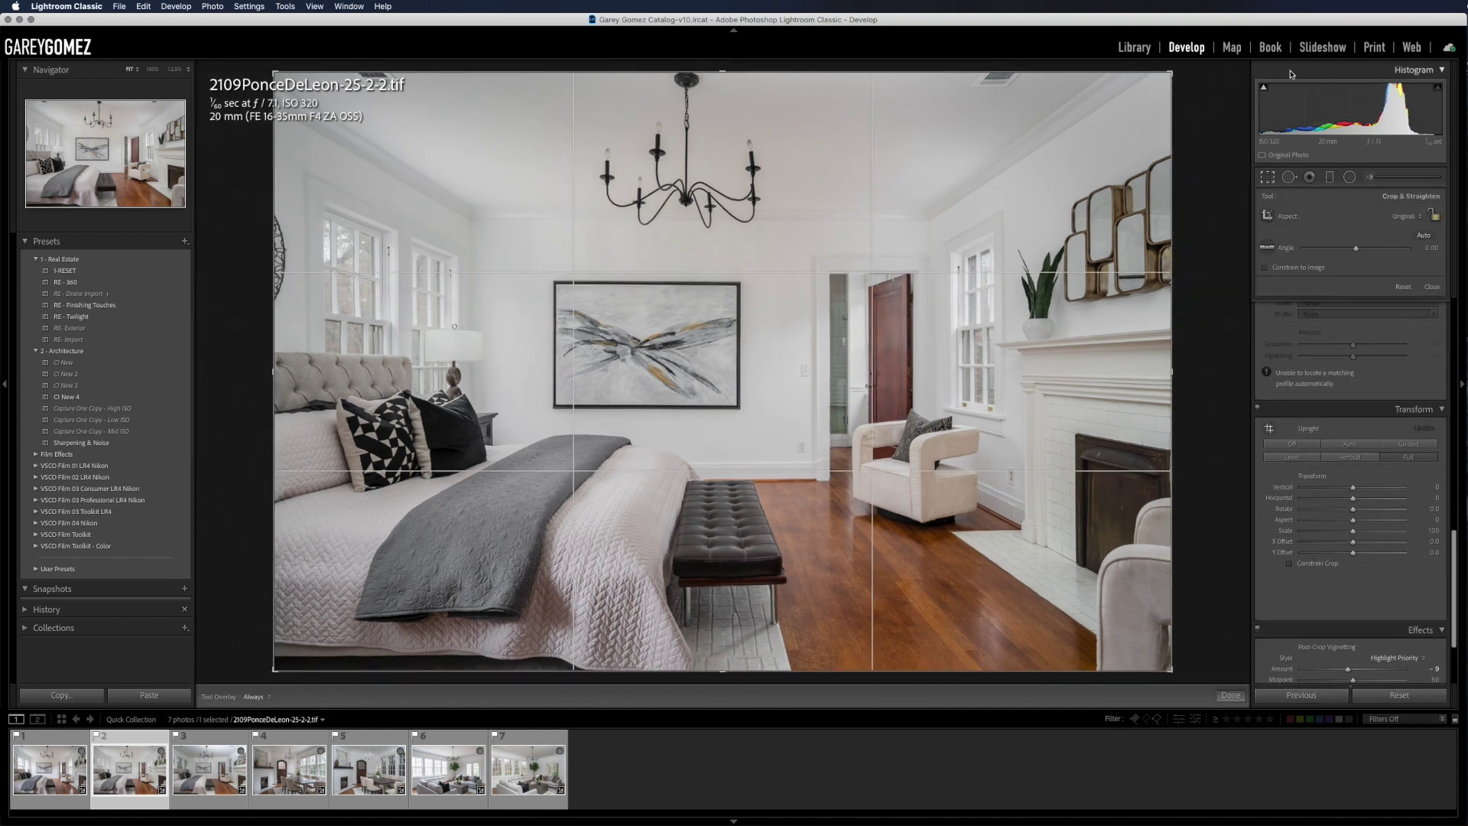
pyautogui.moveTo(1159, 78); pyautogui.dragTo(1153, 84)
pyautogui.press('Return')
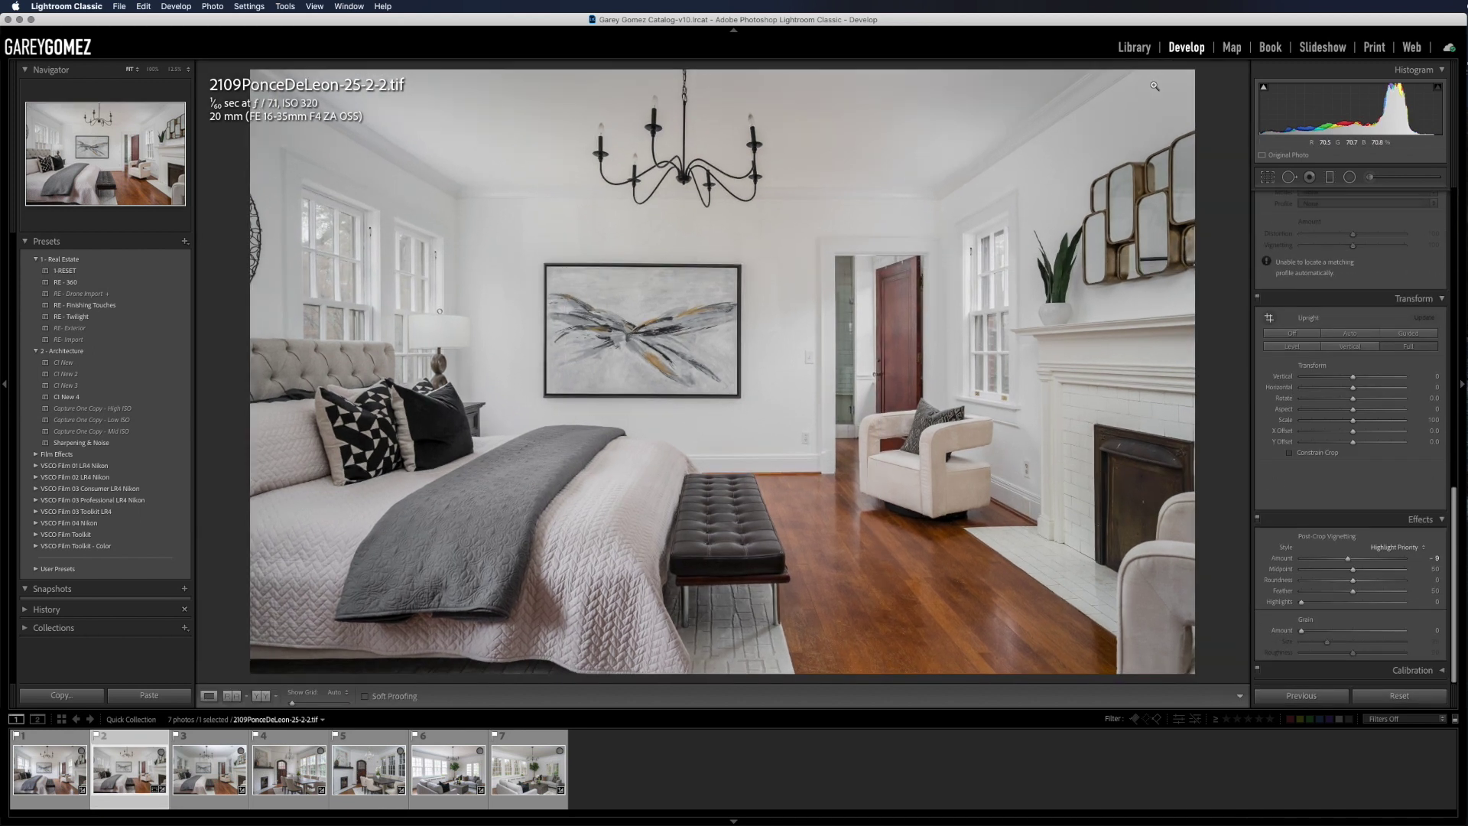
pyautogui.press('5')
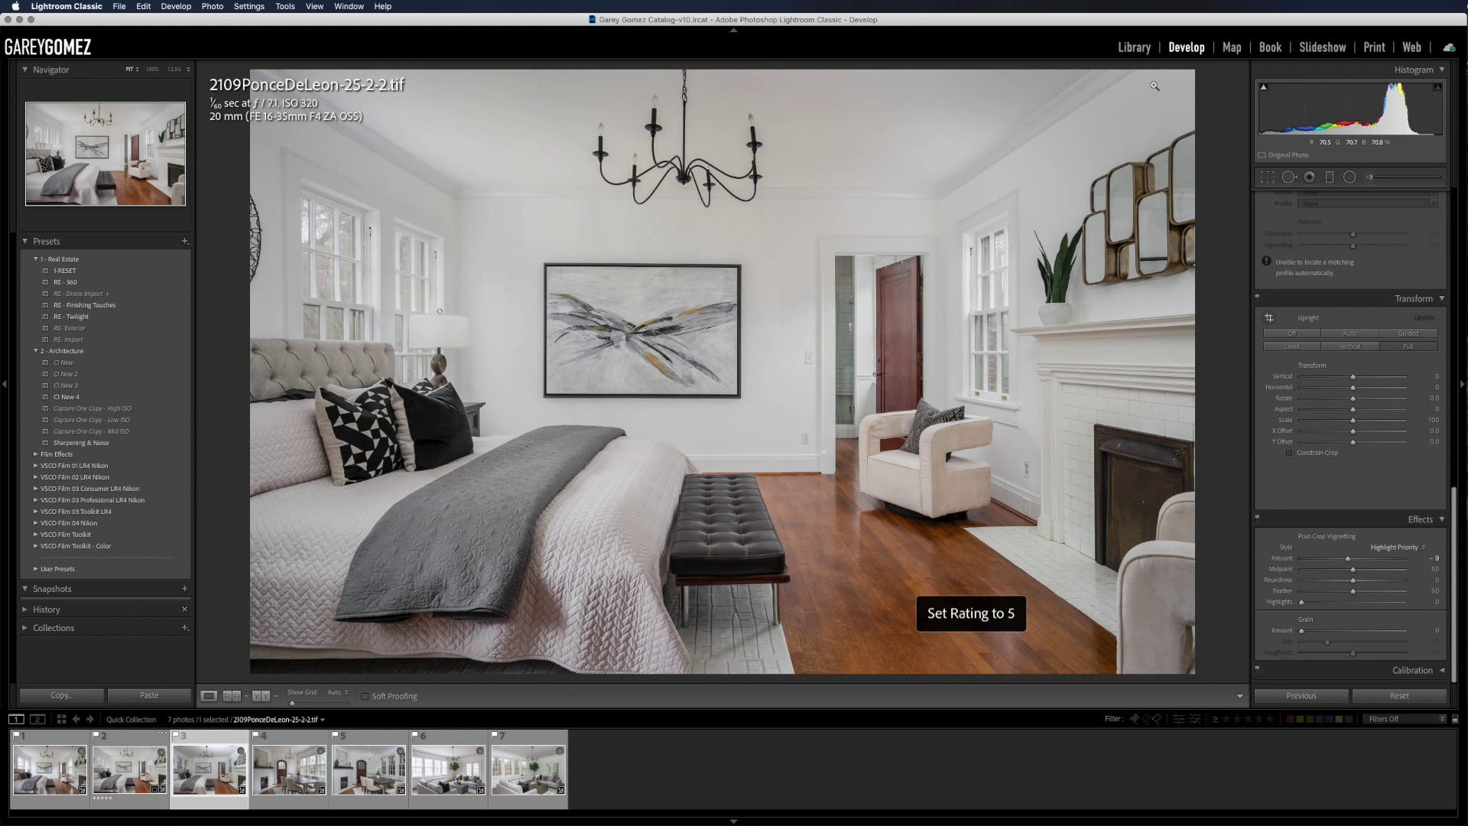
pyautogui.press('Right')
pyautogui.press('Right')
pyautogui.press('Right')
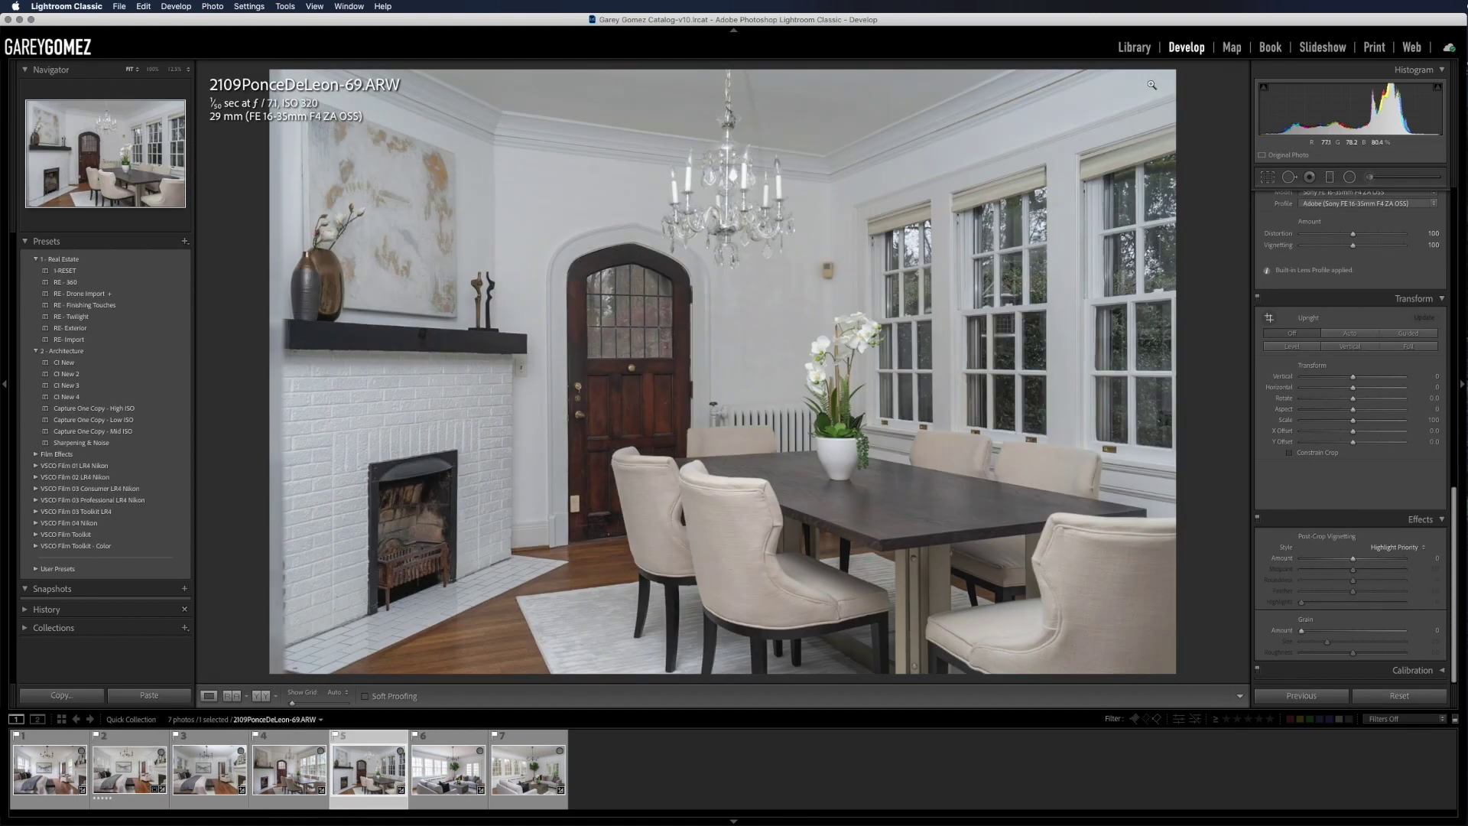
pyautogui.keyDown('super'); pyautogui.click(285, 749); pyautogui.keyUp('super')
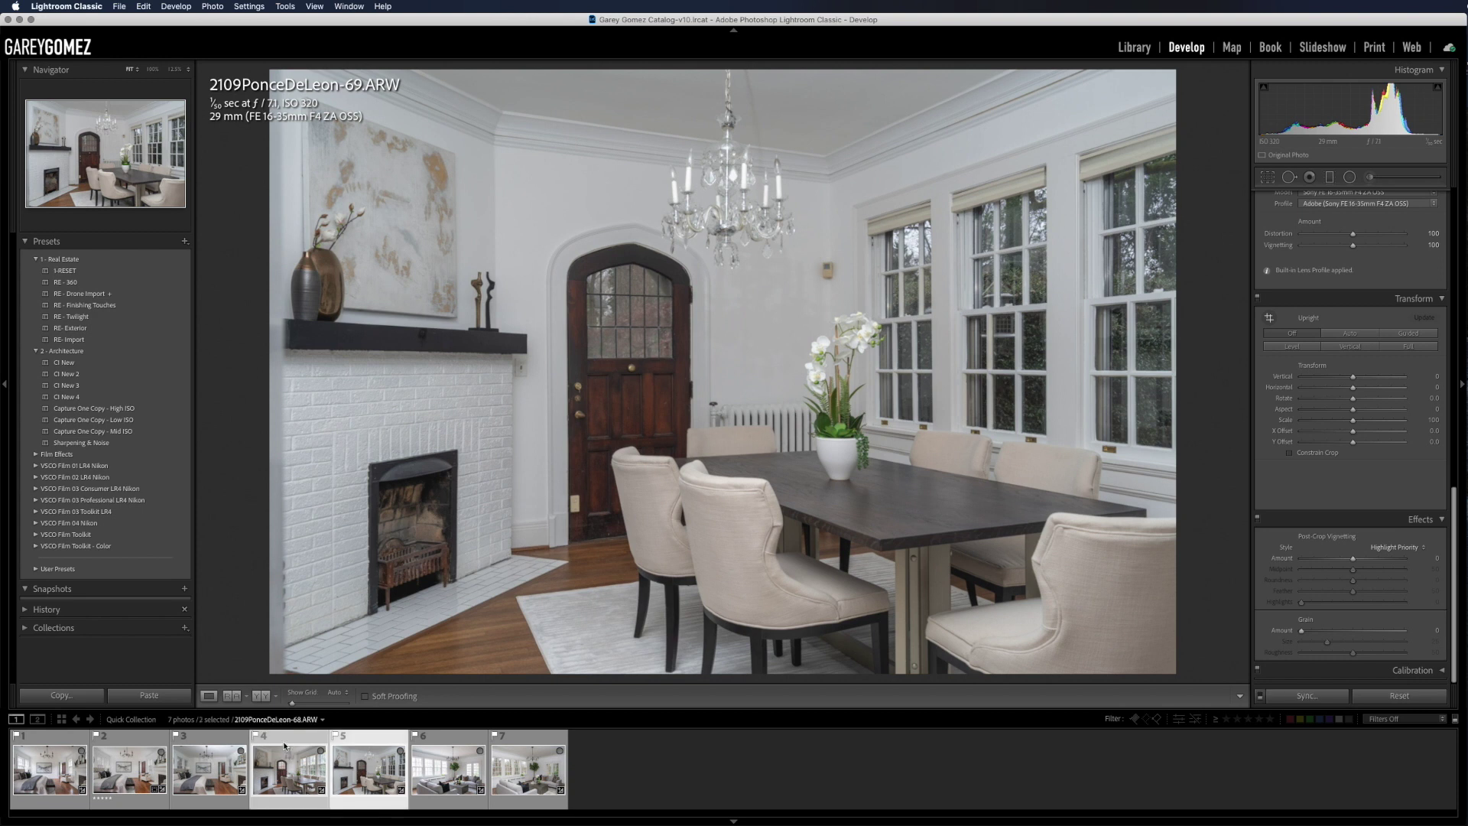
# Step: Open the dining room pair as layers, blend with RE Blend (F5), and paint the mask over mantel, door, chairs and windows
pyautogui.press('super+e')
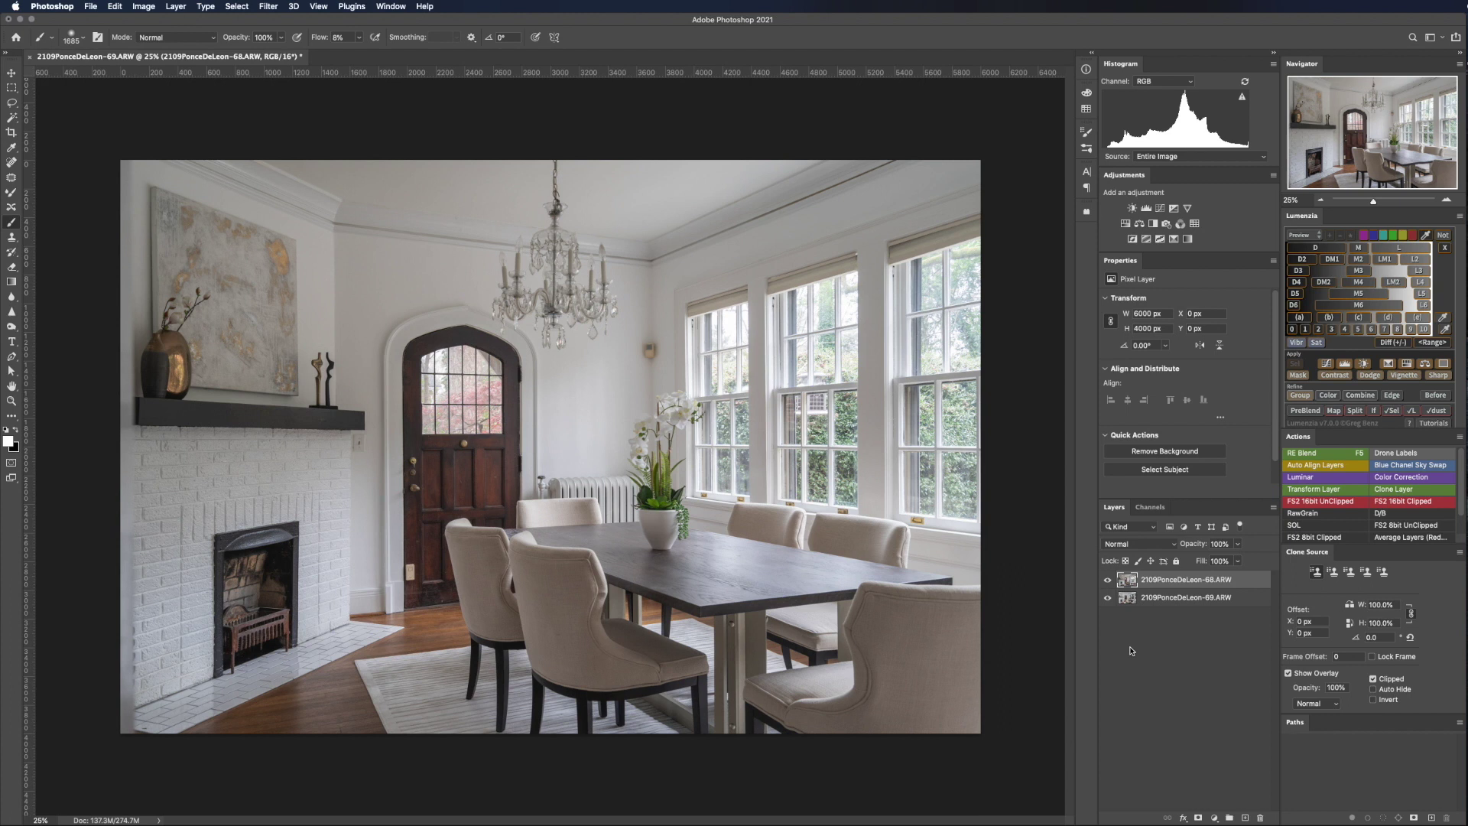
pyautogui.press('F5')
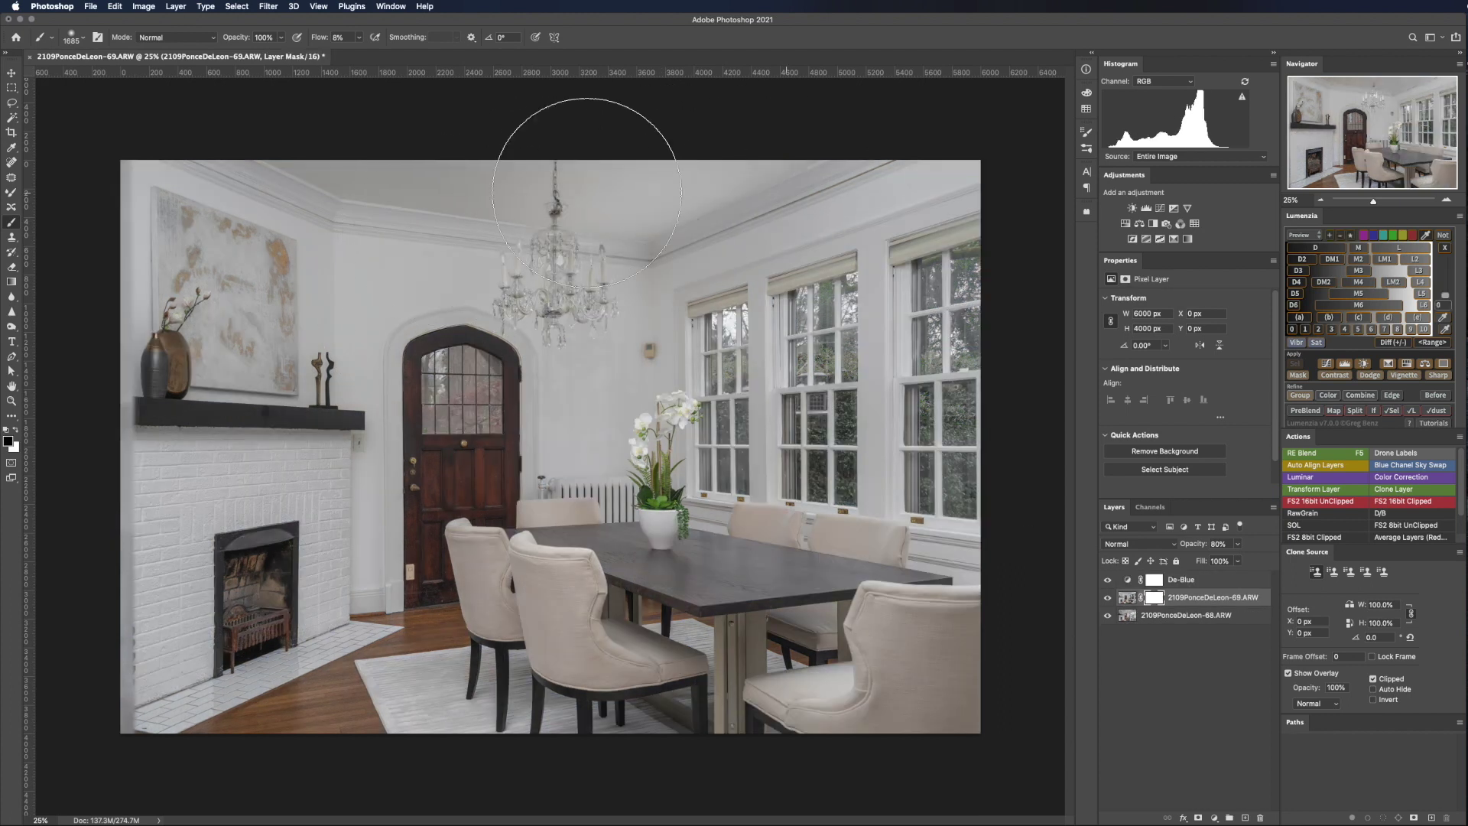
pyautogui.moveTo(191, 184)
pyautogui.mouseDown()
pyautogui.moveTo(230, 210)
pyautogui.moveTo(148, 296)
pyautogui.moveTo(153, 344)
pyautogui.mouseUp()
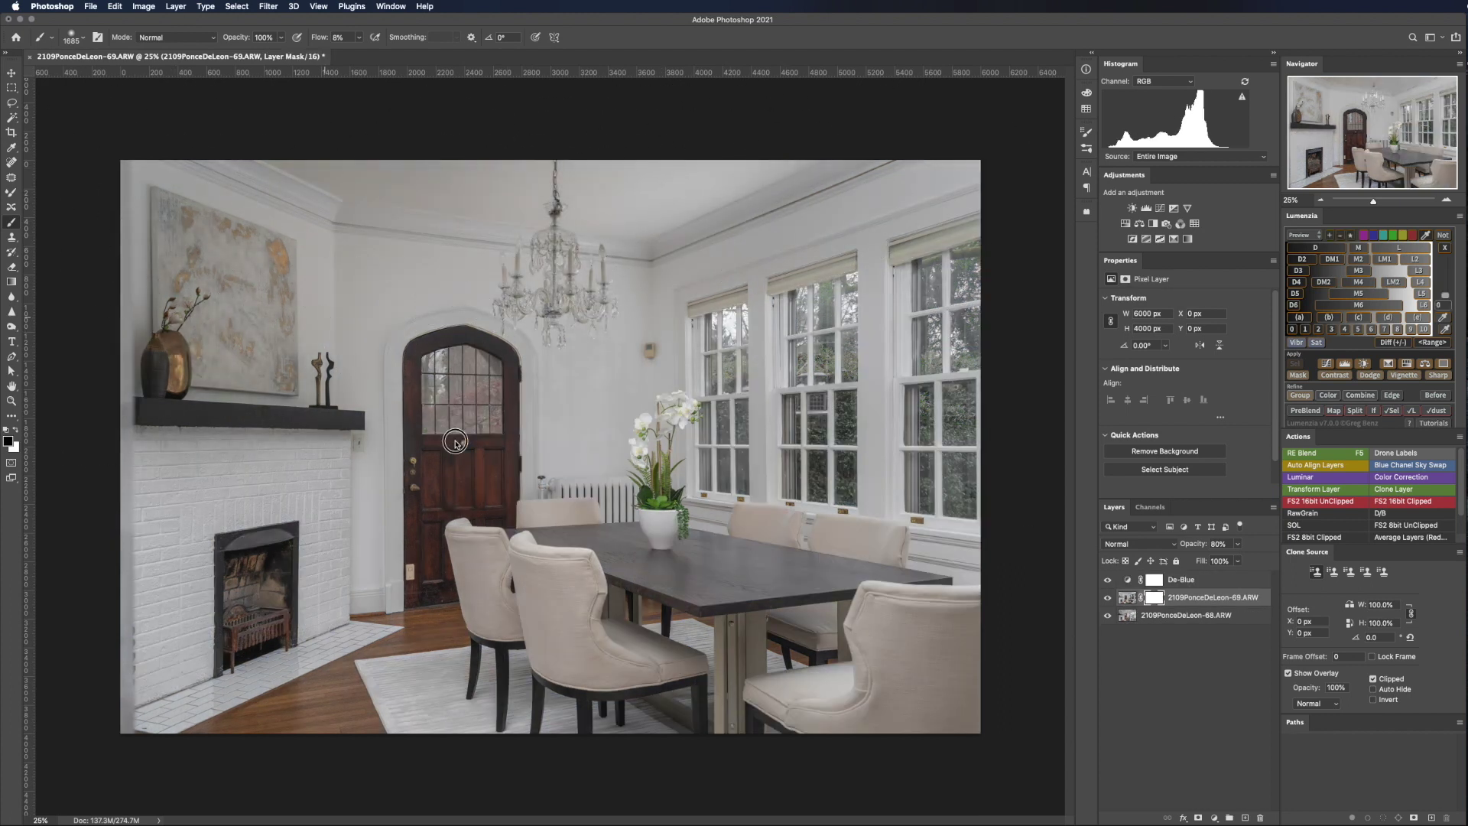
pyautogui.moveTo(463, 397)
pyautogui.mouseDown()
pyautogui.moveTo(612, 620)
pyautogui.moveTo(612, 581)
pyautogui.moveTo(697, 575)
pyautogui.moveTo(661, 504)
pyautogui.moveTo(891, 375)
pyautogui.moveTo(823, 507)
pyautogui.moveTo(941, 305)
pyautogui.moveTo(608, 207)
pyautogui.moveTo(579, 241)
pyautogui.moveTo(625, 260)
pyautogui.moveTo(769, 583)
pyautogui.moveTo(957, 688)
pyautogui.moveTo(799, 684)
pyautogui.moveTo(425, 617)
pyautogui.moveTo(204, 511)
pyautogui.moveTo(299, 520)
pyautogui.moveTo(452, 416)
pyautogui.moveTo(539, 259)
pyautogui.moveTo(804, 172)
pyautogui.moveTo(700, 490)
pyautogui.mouseUp()
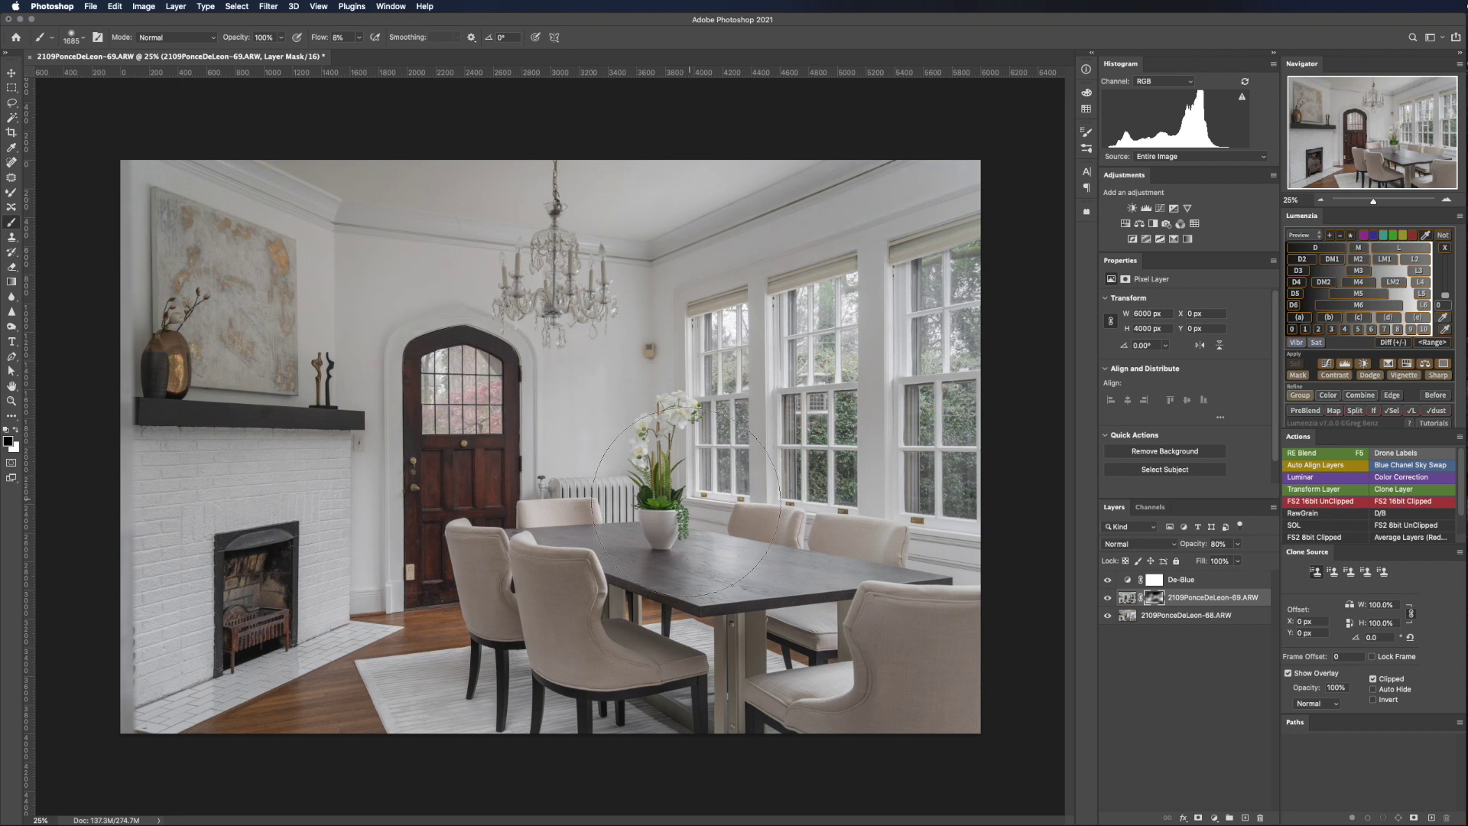
pyautogui.press('super+Tab')
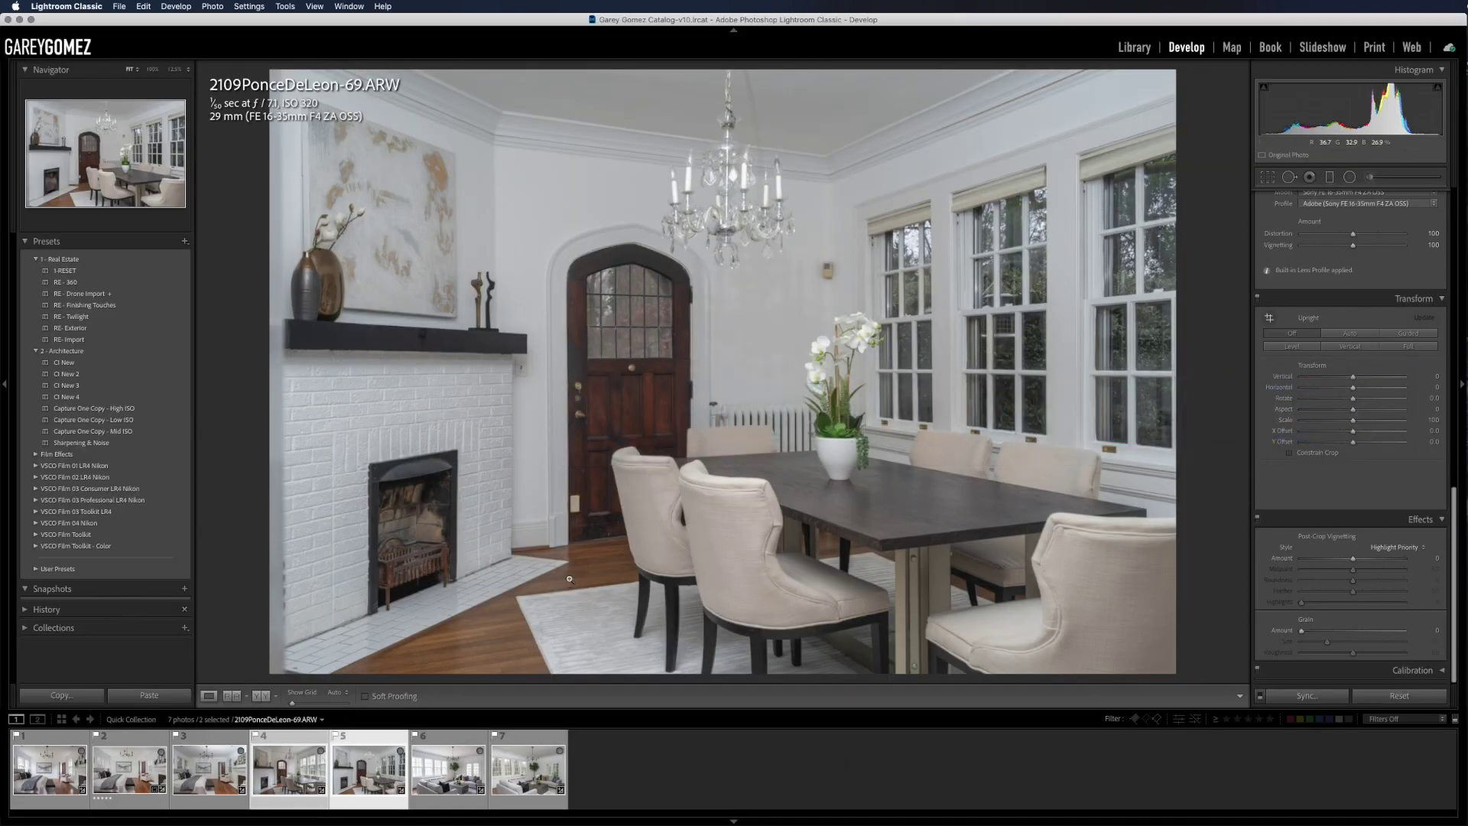
# Step: Give the dining room TIF Finishing Touches, five stars and Upright Vertical, then select living room photos 7 and 8
pyautogui.click(86, 305)
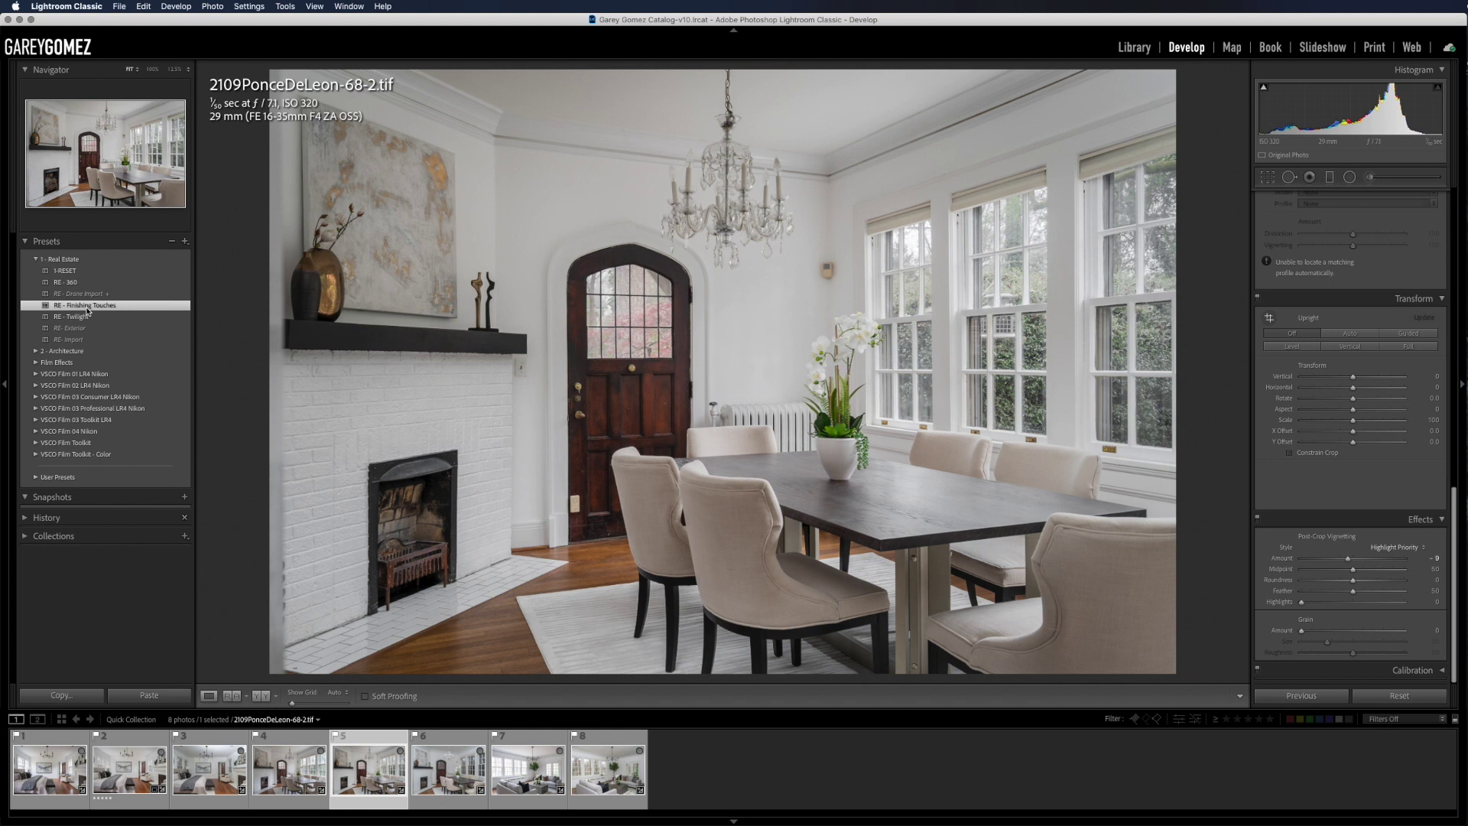
pyautogui.press('5')
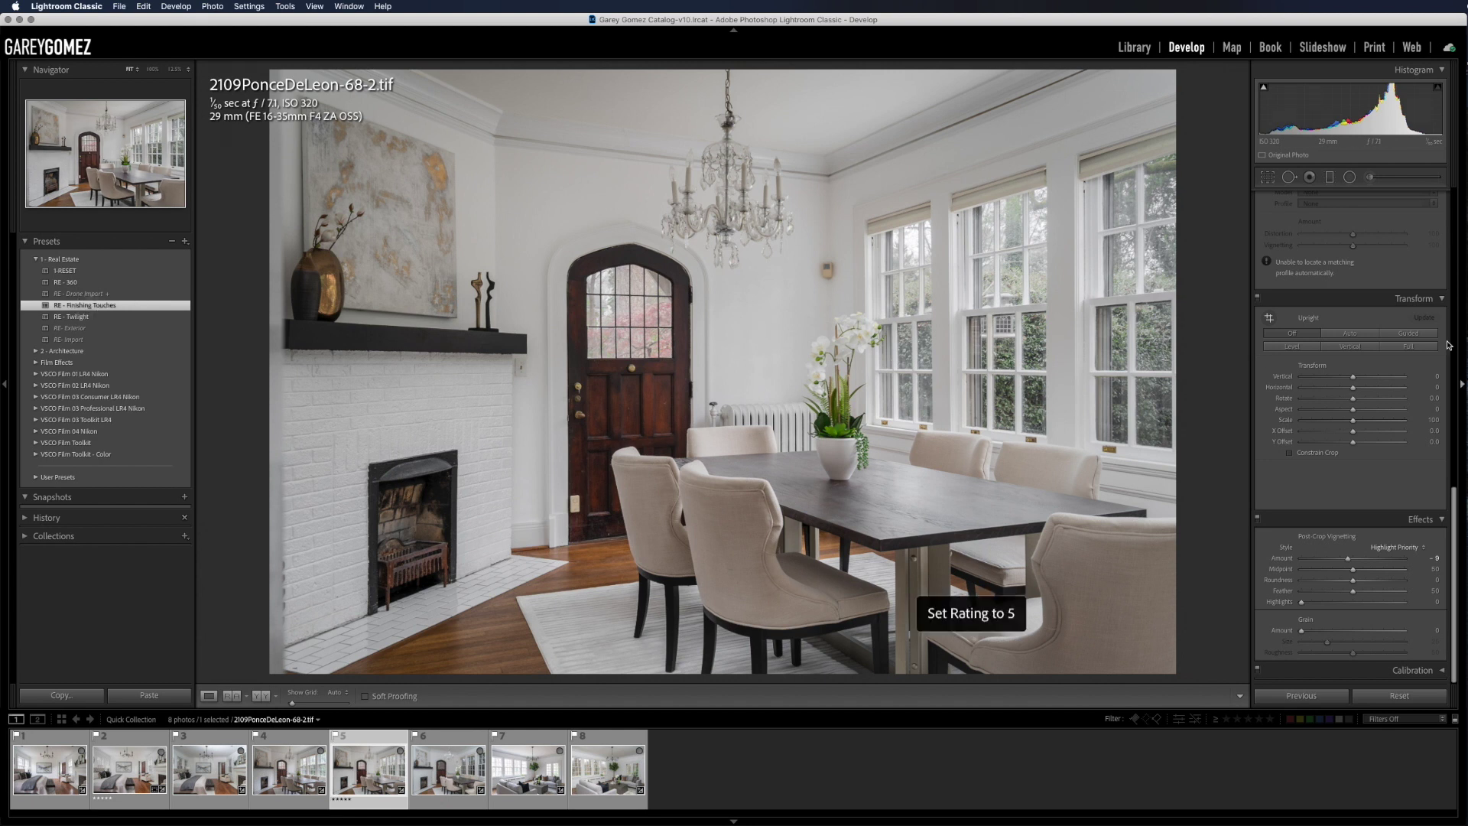
pyautogui.click(1349, 347)
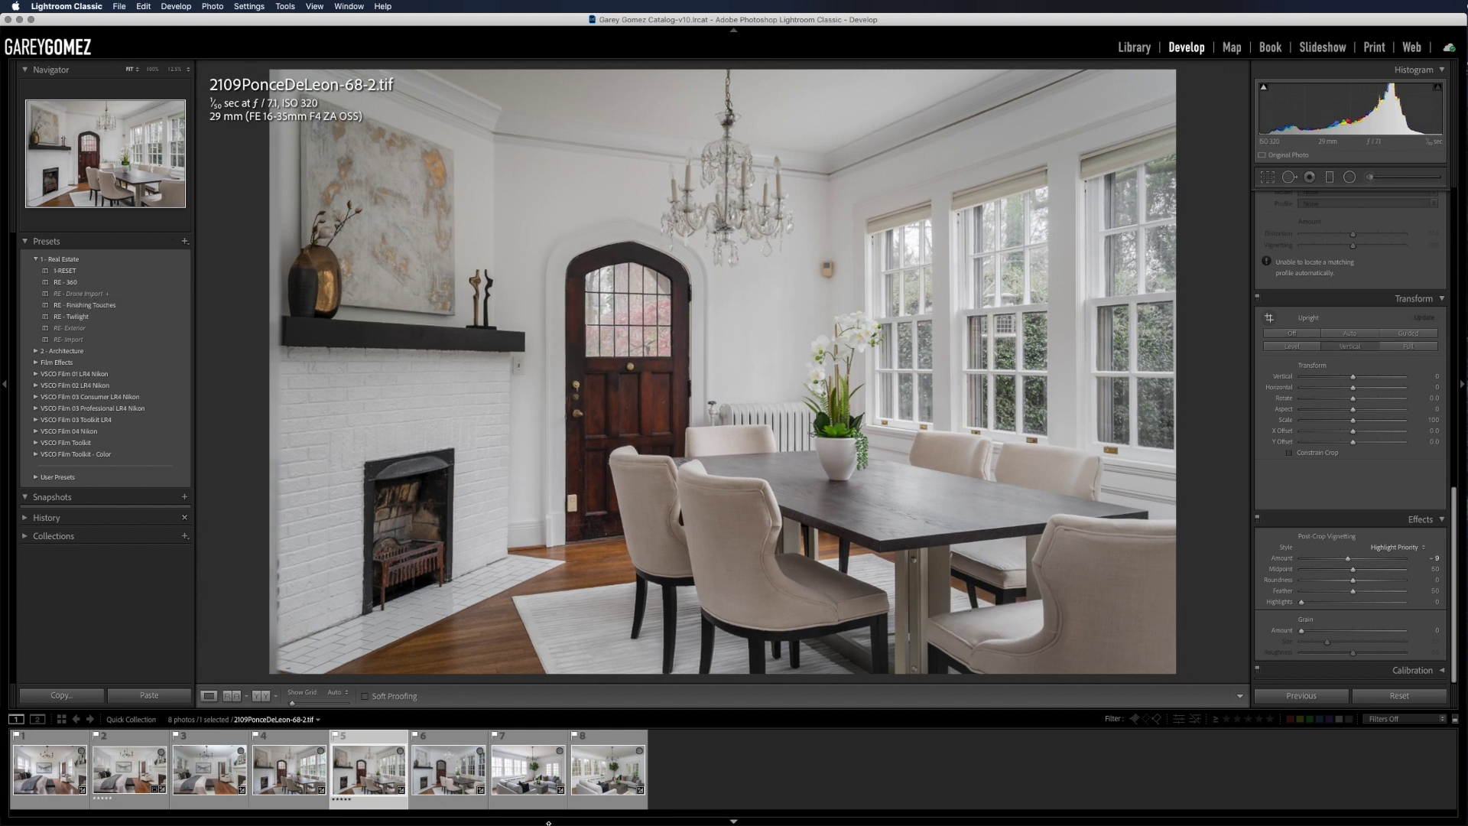
pyautogui.click(528, 769)
pyautogui.keyDown('shift'); pyautogui.click(604, 740); pyautogui.keyUp('shift')
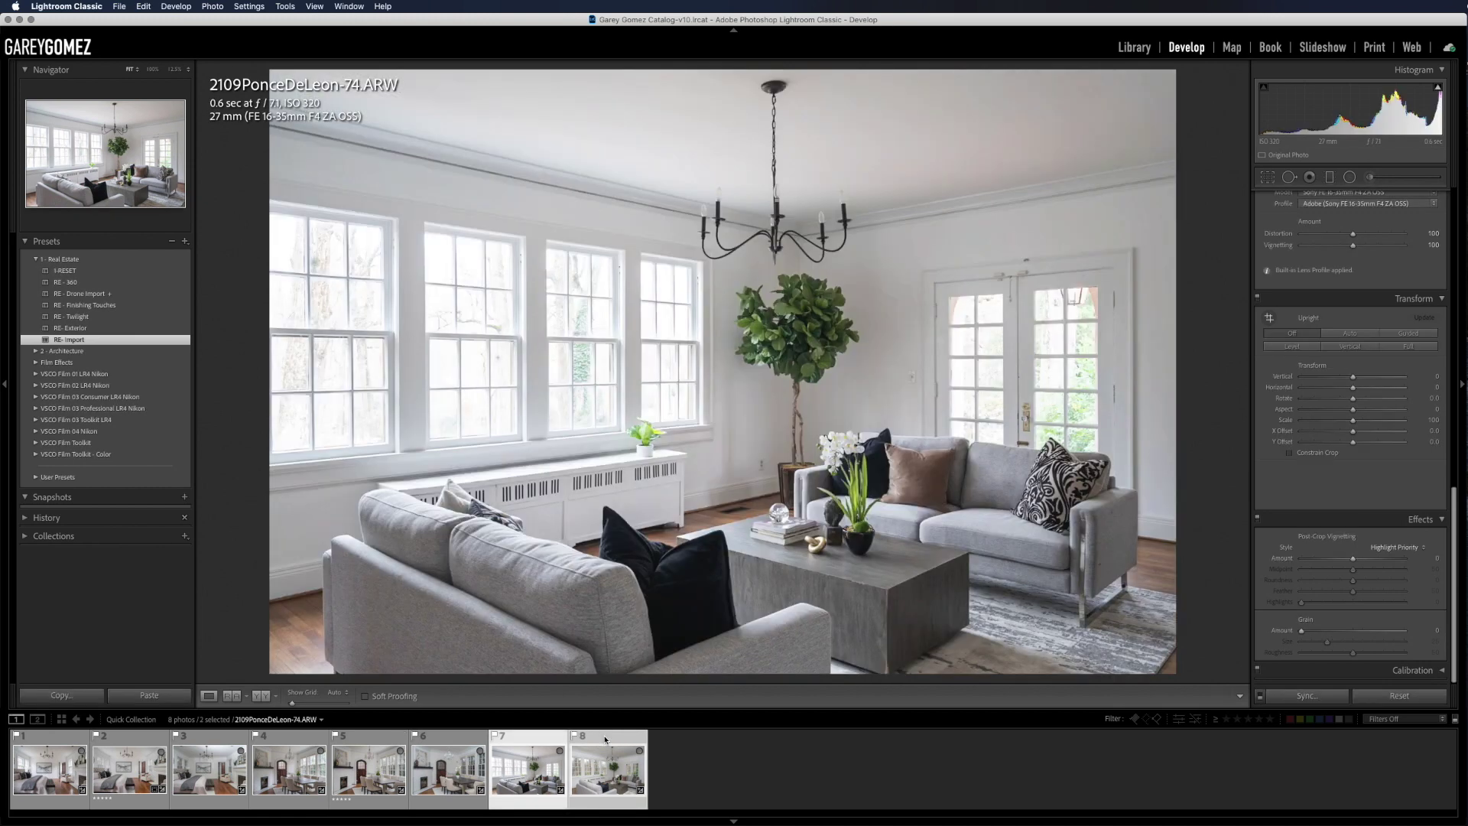